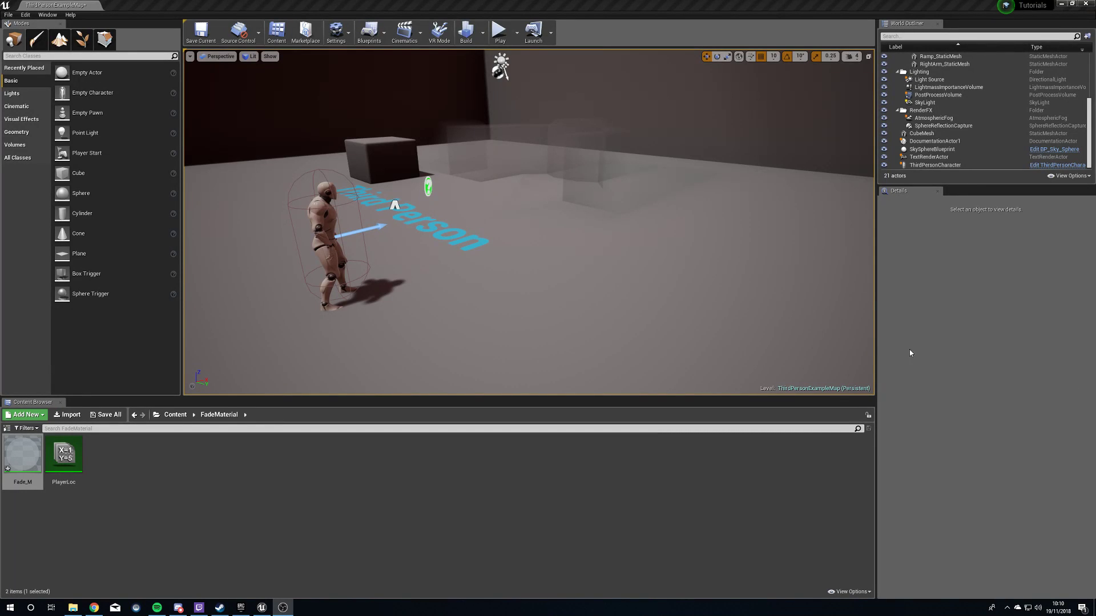
- Play-test the level by running the character around the fading geometry, and end the play session
click(498, 33)
key(w)
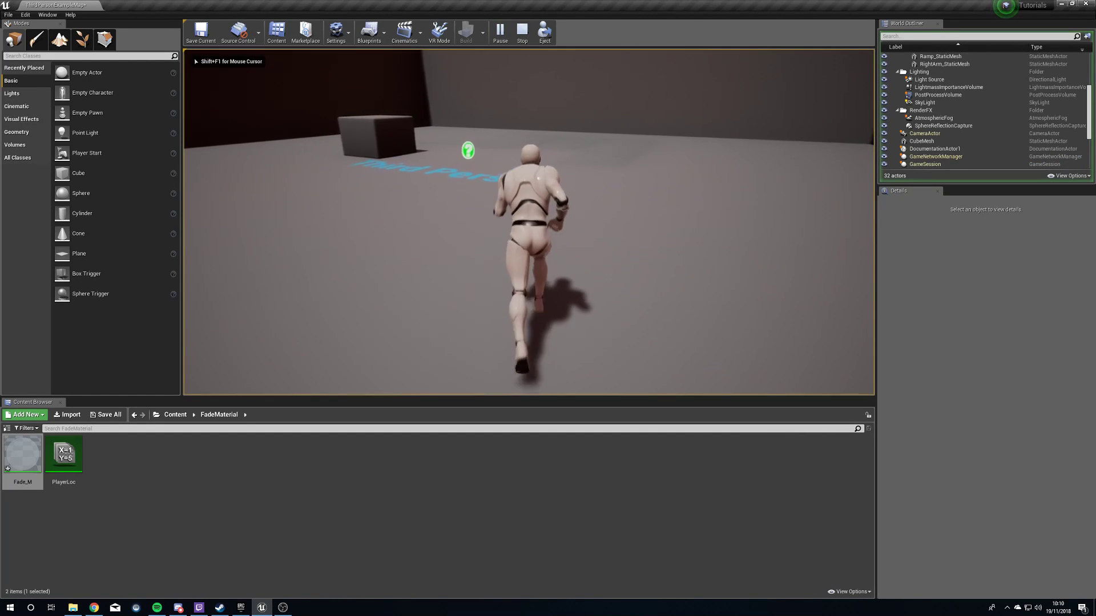
key(d)
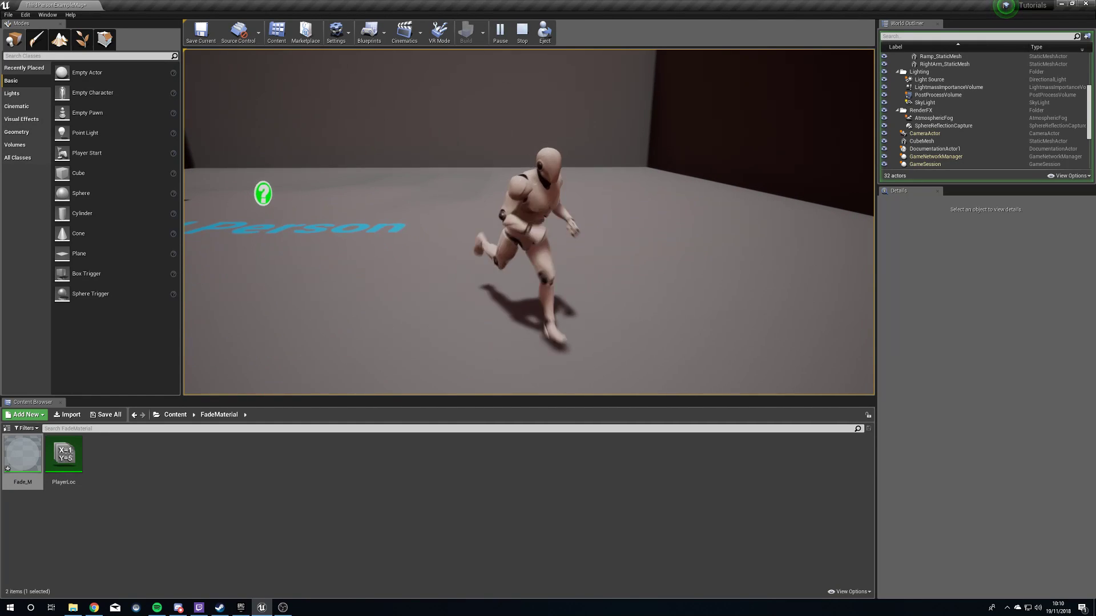
key(Escape)
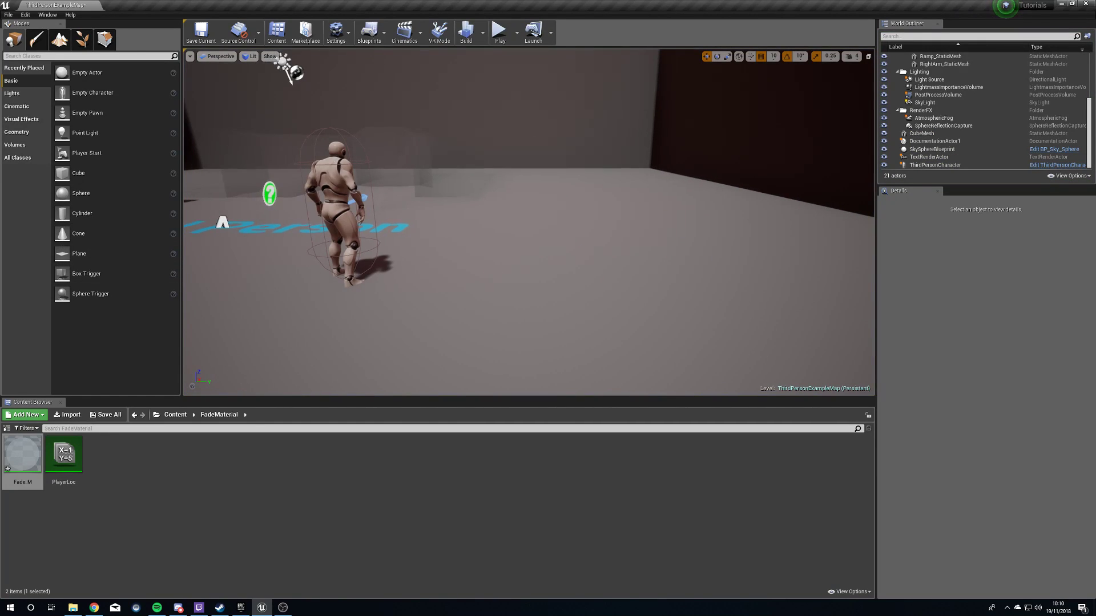
- Delete the Fade_M material and the PlayerLoc parameter collection from the FadeMaterial folder
right_drag(528, 222, 433, 211)
click(63, 461)
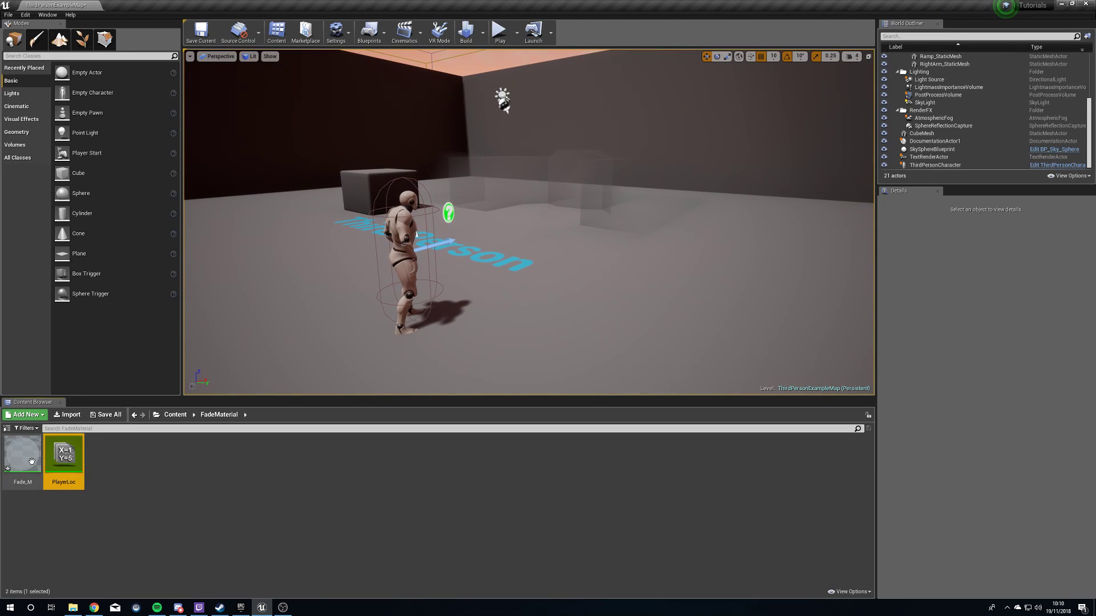
ctrl+click(31, 461)
key(Delete)
click(514, 443)
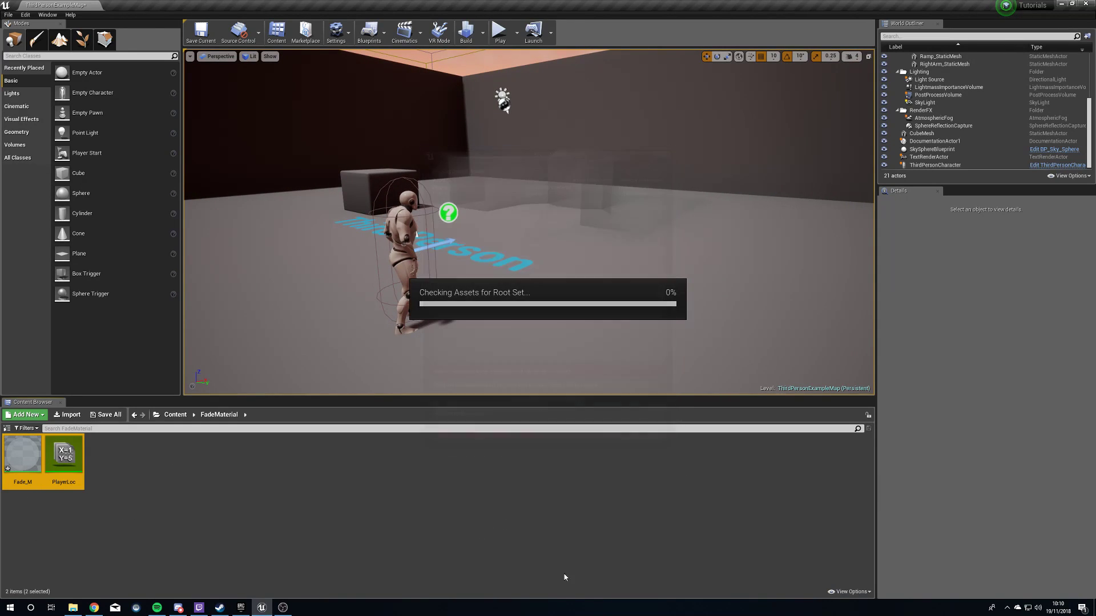
- Clear every node except Event Tick from the level blueprint's event graph and close the blueprint
click(369, 32)
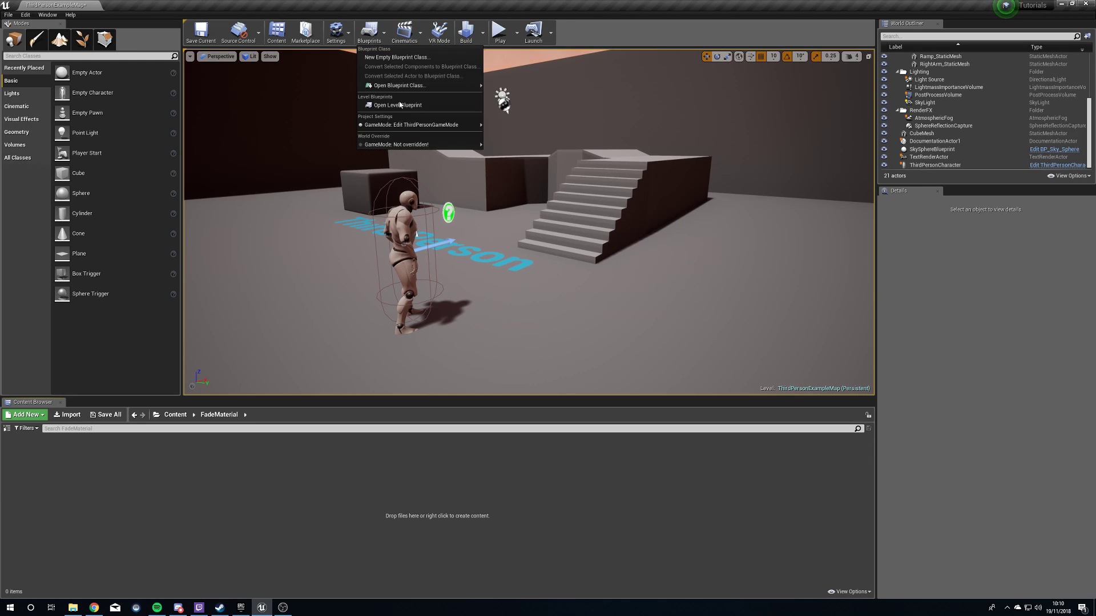
click(399, 105)
drag(600, 232, 400, 308)
key(Delete)
key(Delete)
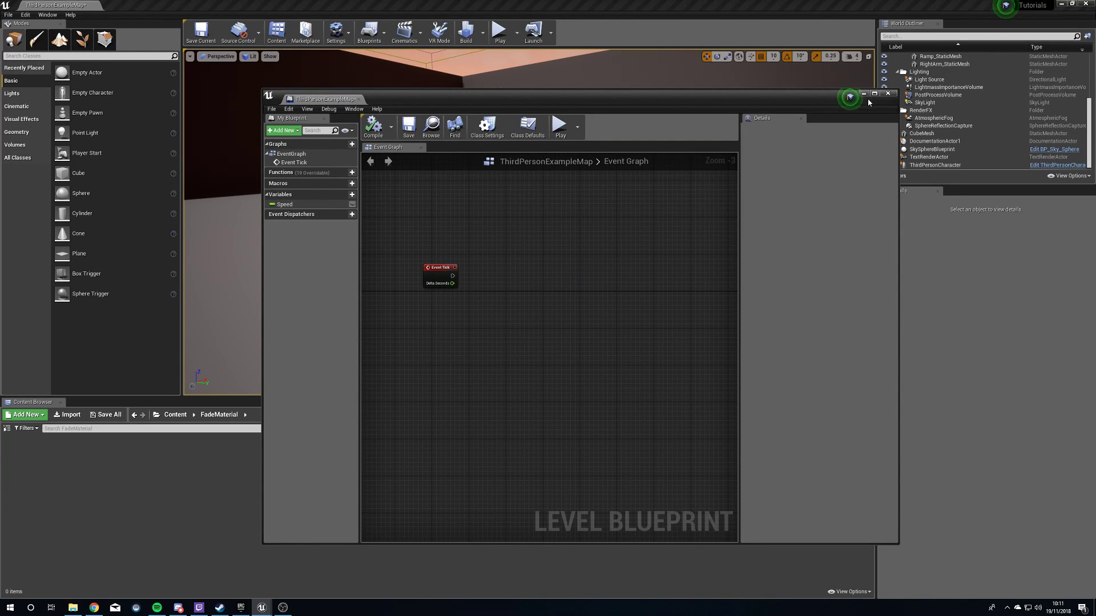
click(887, 94)
- Create a Material Parameter Collection named PlayerLocation in the FadeMaterial folder
mouse_move(498, 318)
right_down()
mouse_move(447, 294)
mouse_move(499, 317)
right_up()
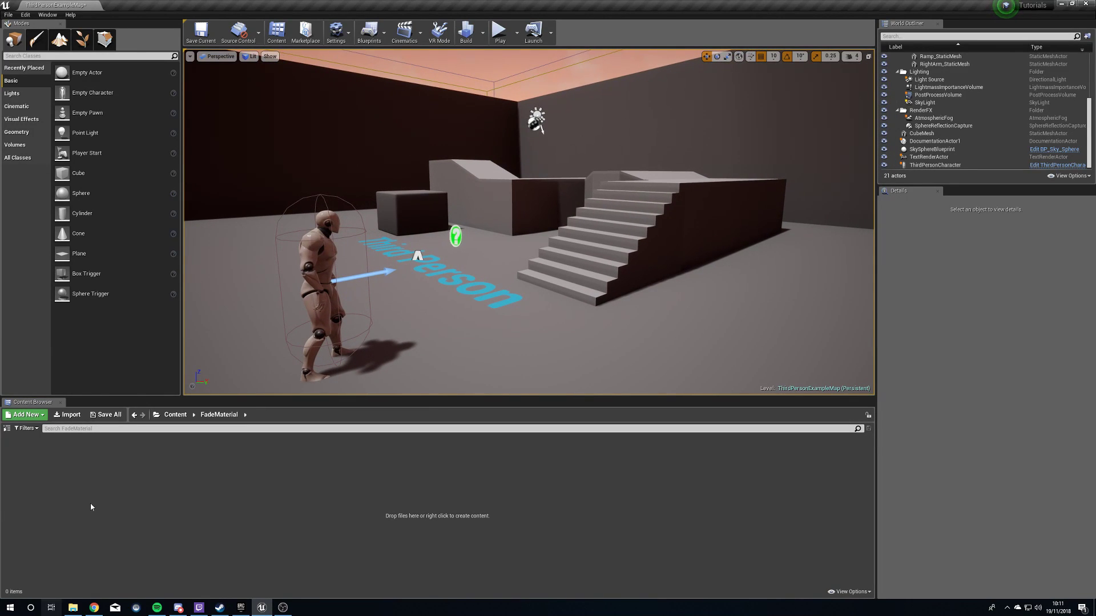
right_click(87, 482)
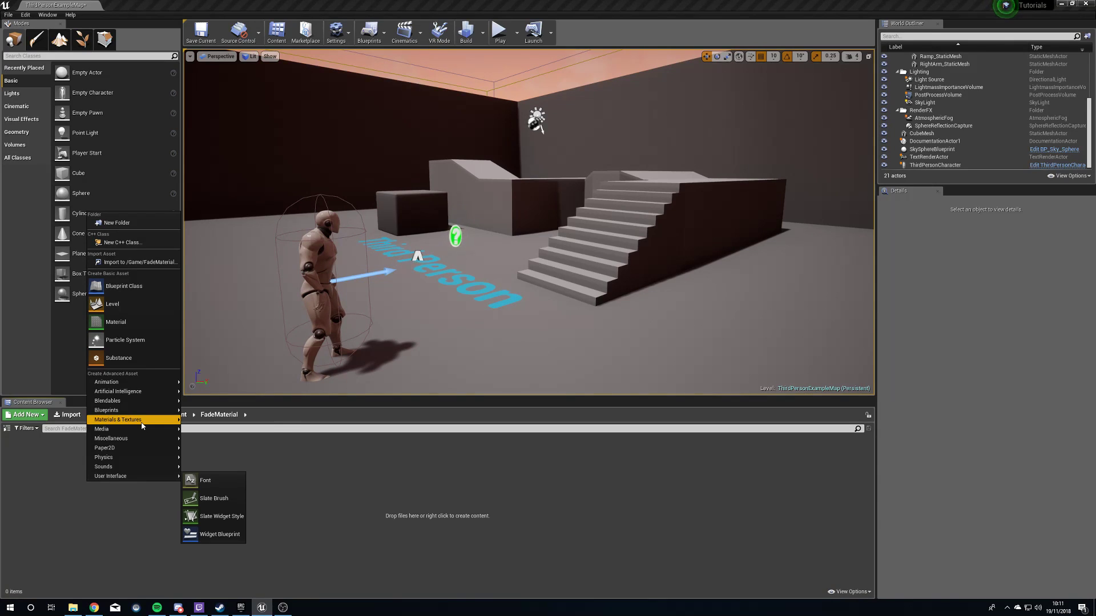
mouse_move(137, 419)
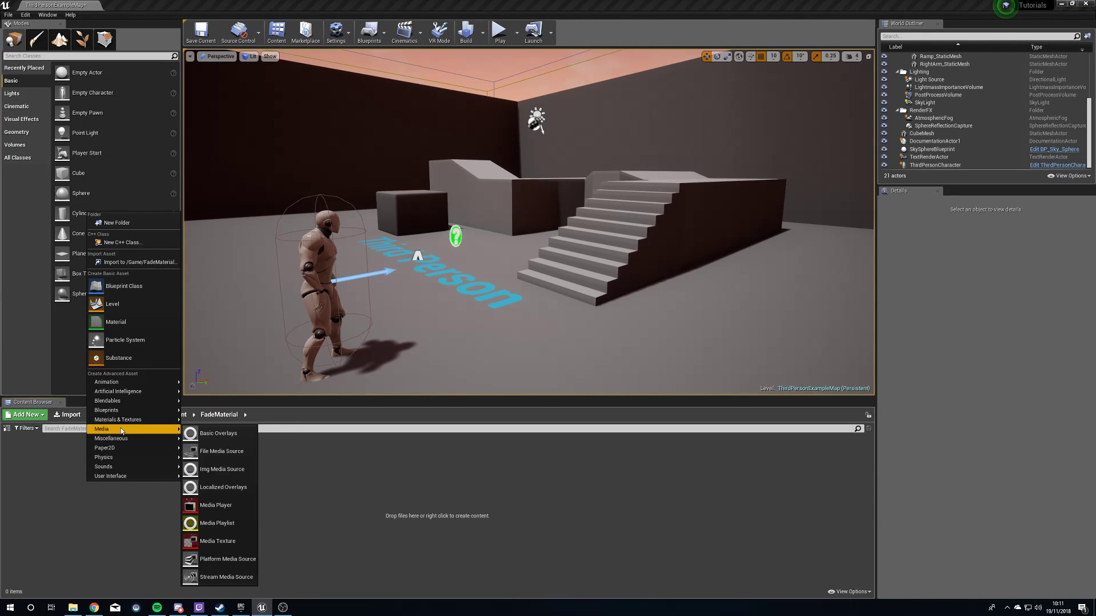
right_click(44, 485)
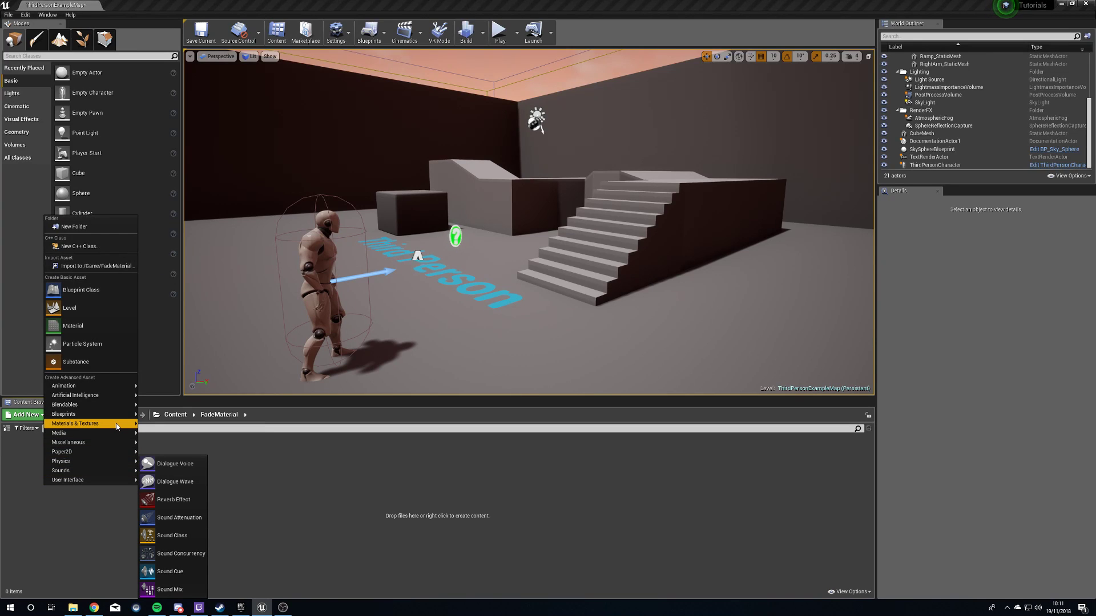
mouse_move(119, 426)
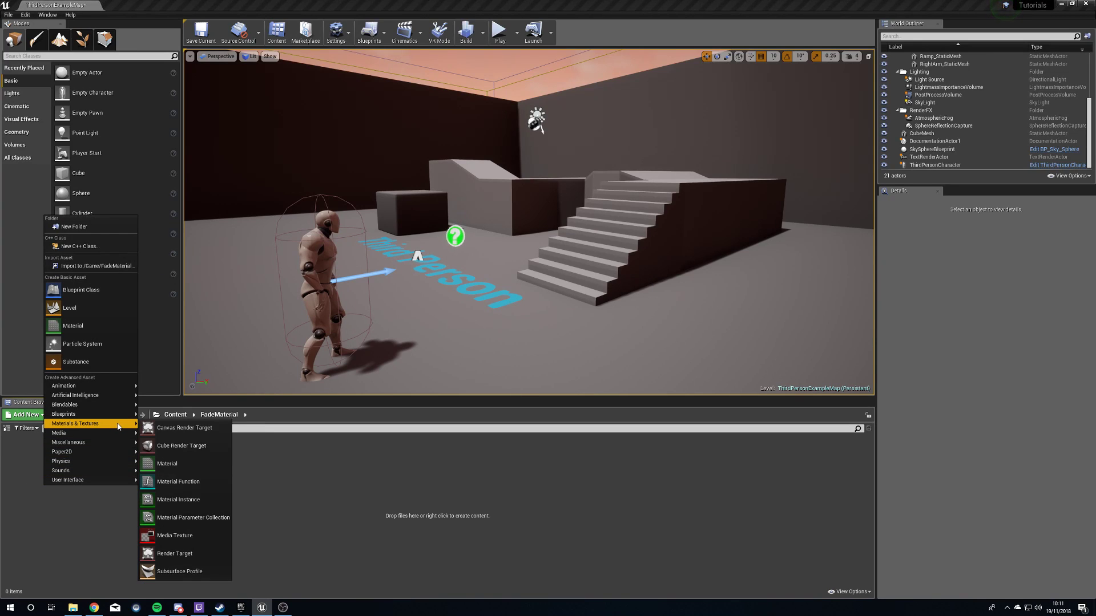
click(223, 518)
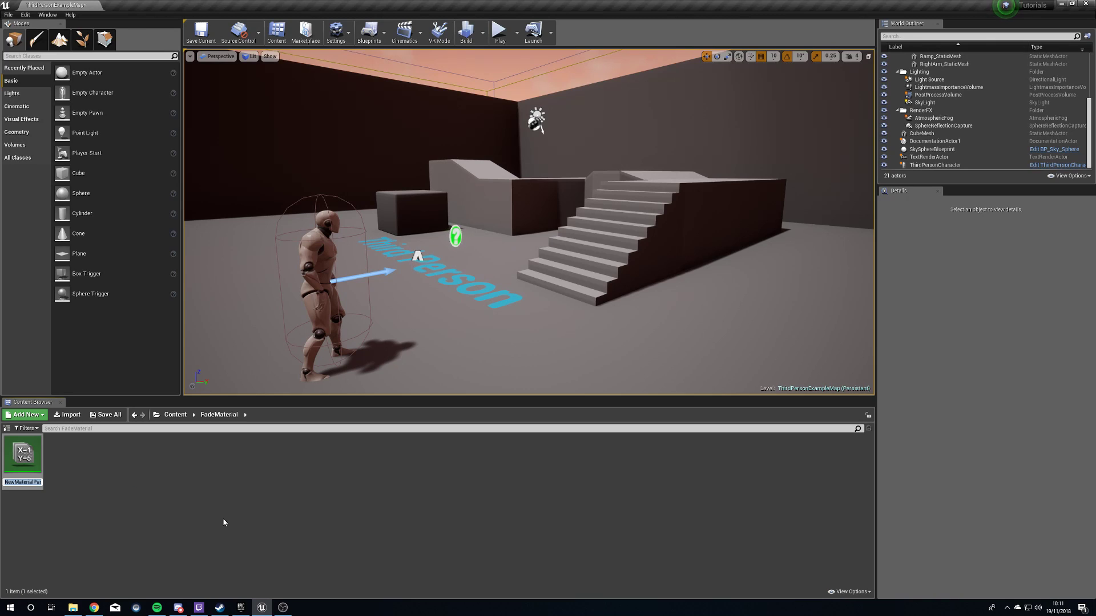
text(PlayerLocation)
key(Return)
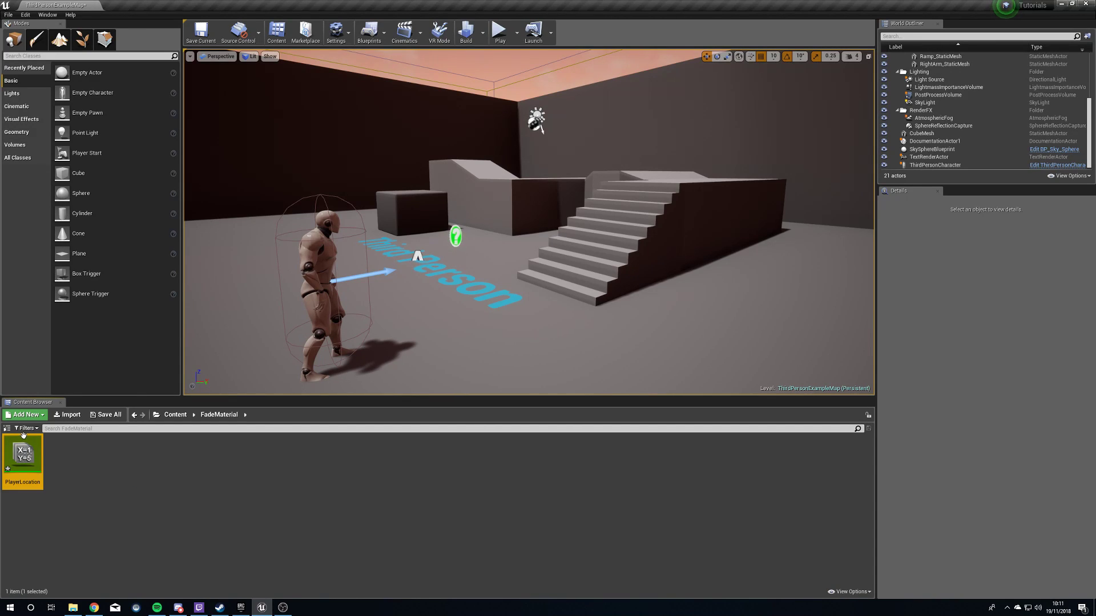
- Add a vector parameter named Location to the PlayerLocation collection, then save and close it
double_click(24, 438)
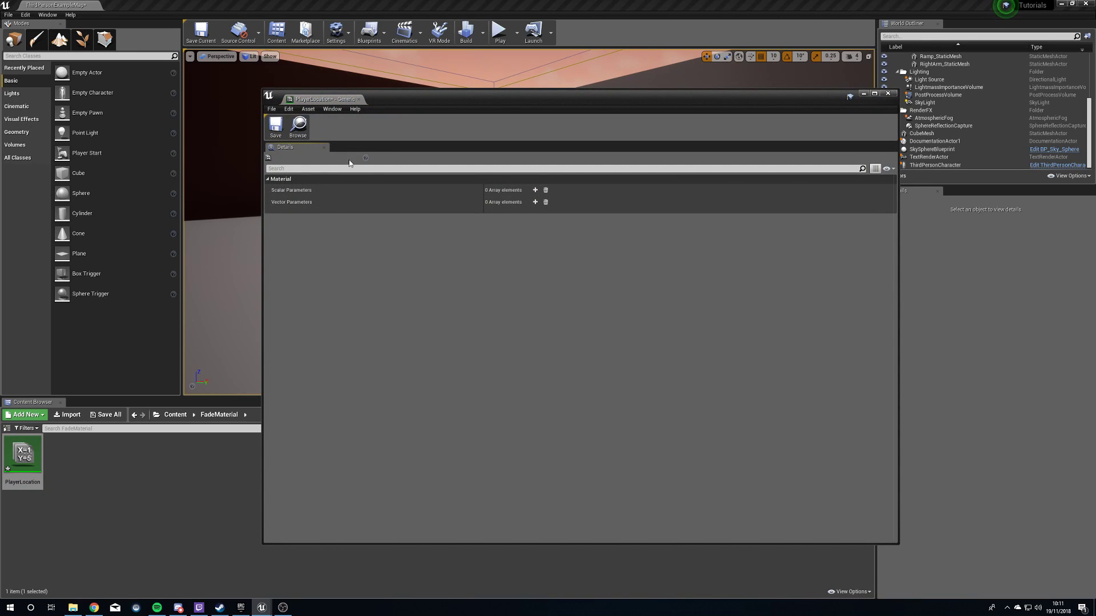
click(535, 202)
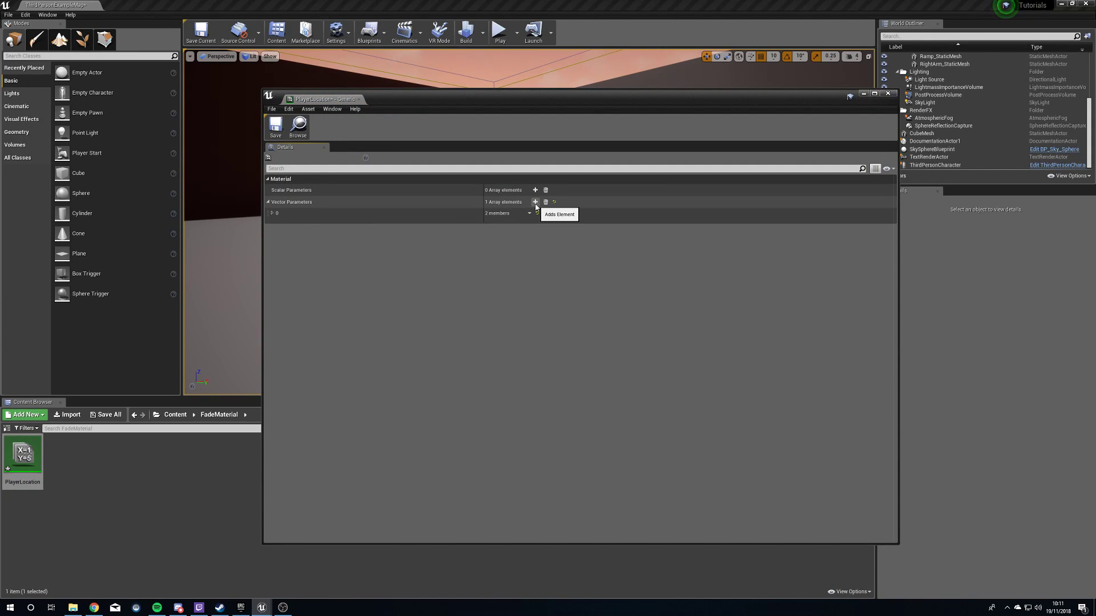
click(272, 213)
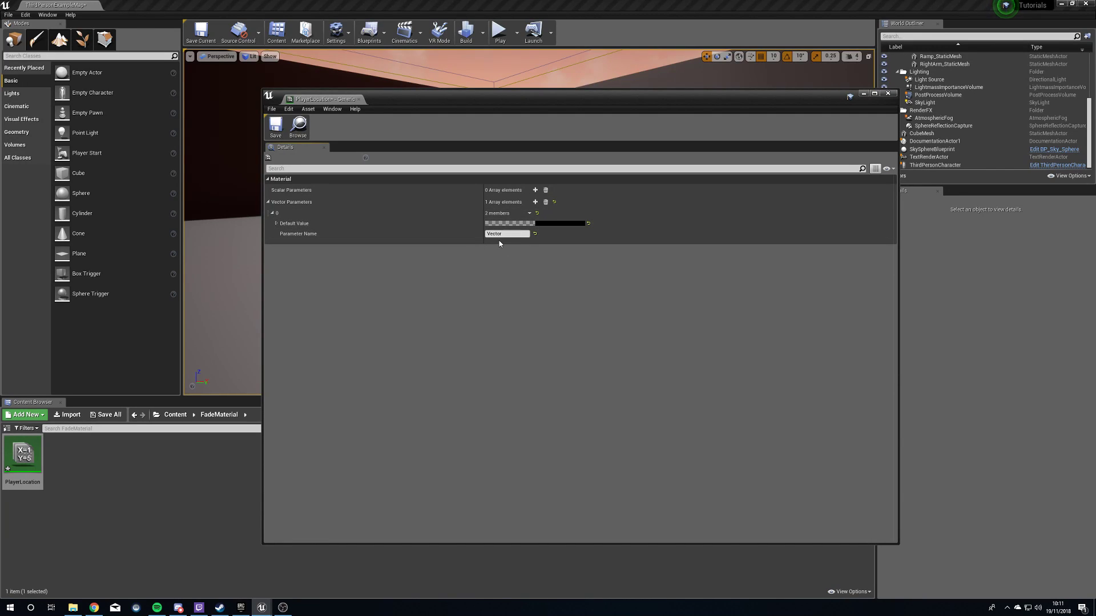
click(514, 235)
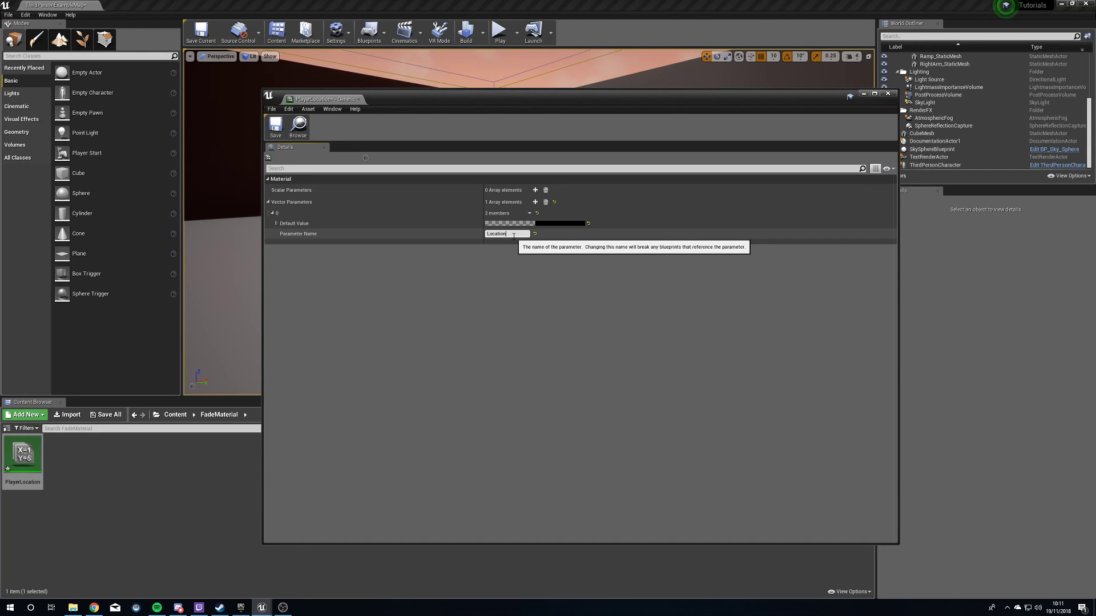
text(Location)
click(529, 312)
click(276, 127)
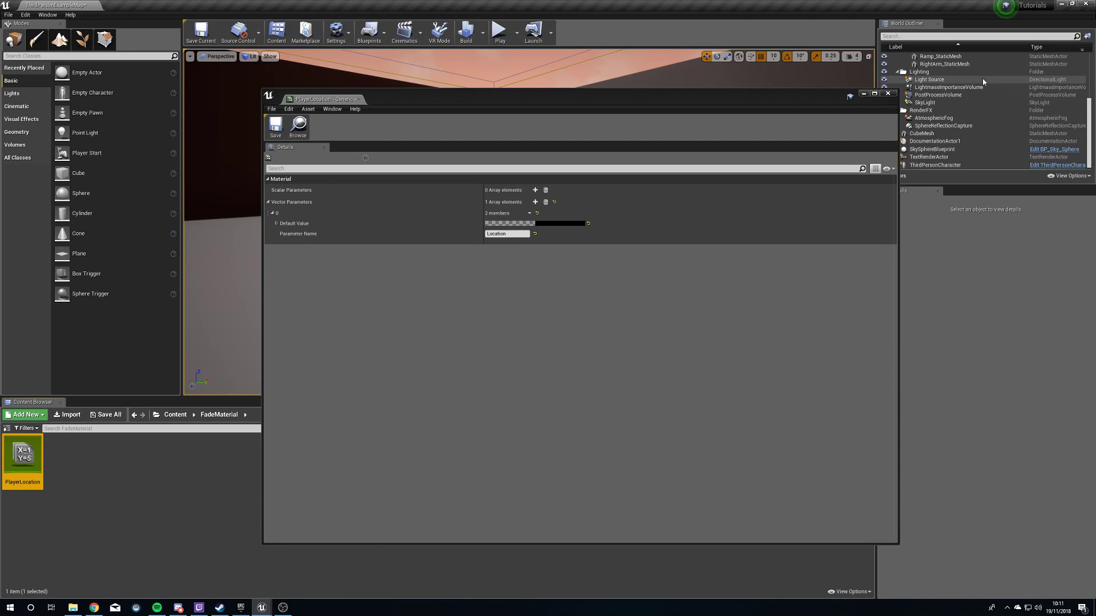
click(886, 96)
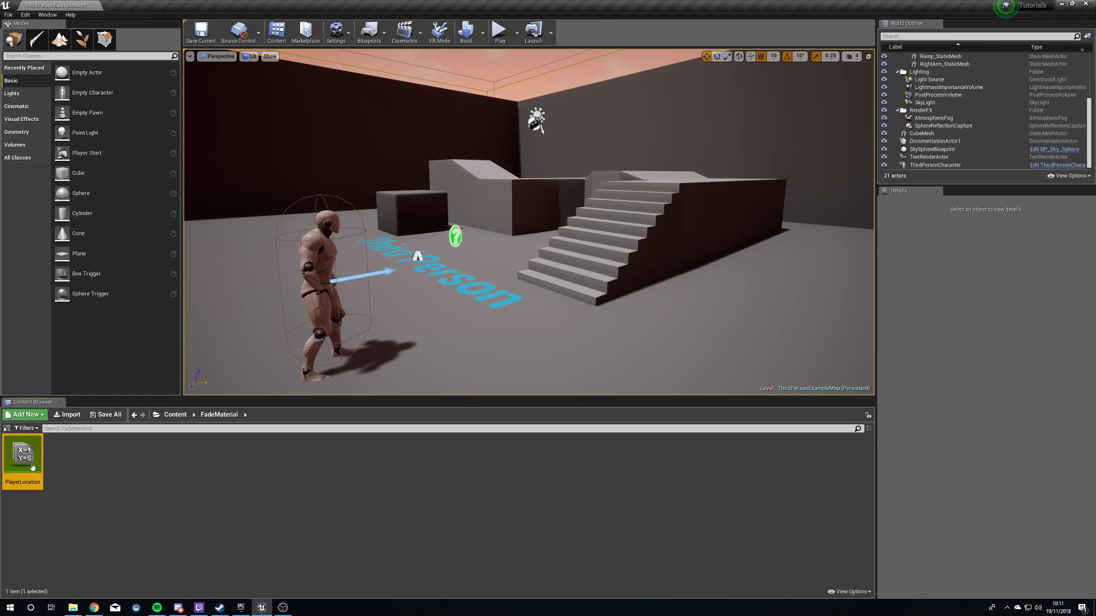
- Add a Get Player Pawn node to the level blueprint's event graph and arrange it below Event Tick
click(369, 32)
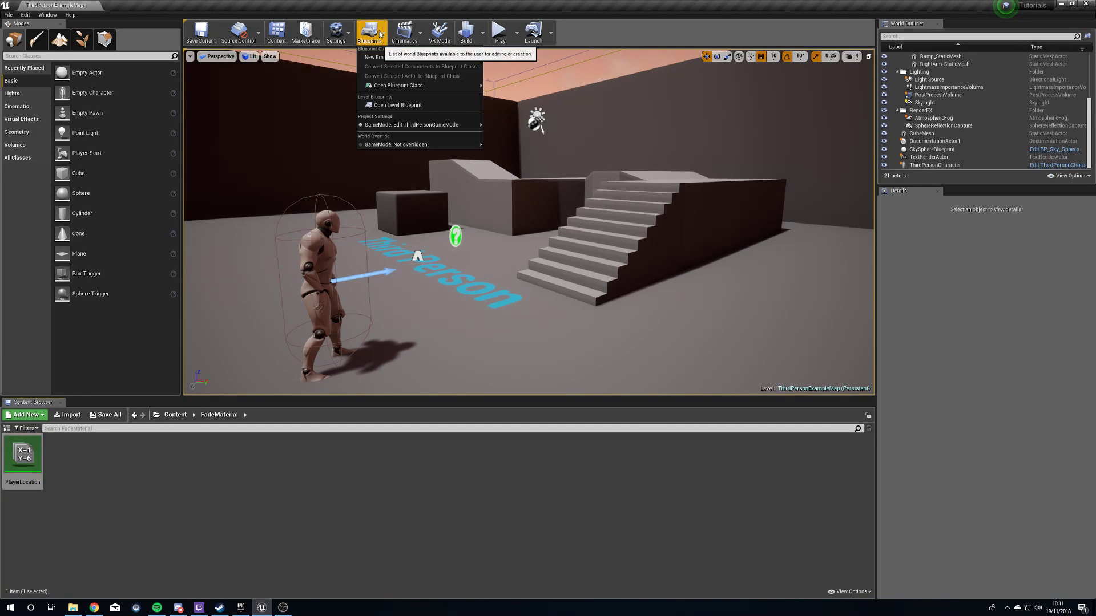
click(406, 107)
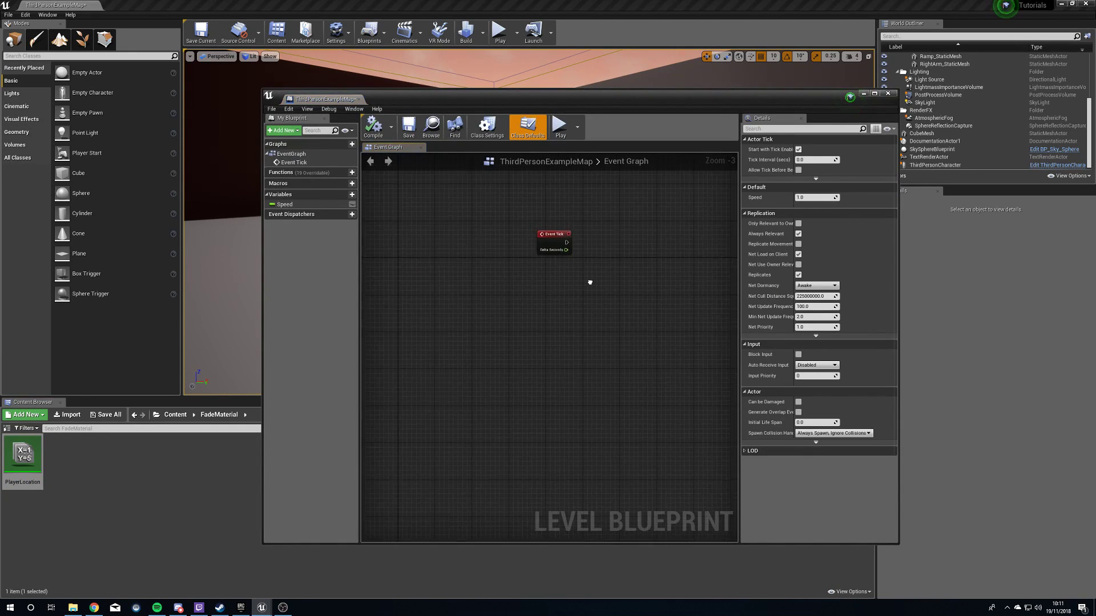
right_click(453, 336)
text(get player pawn)
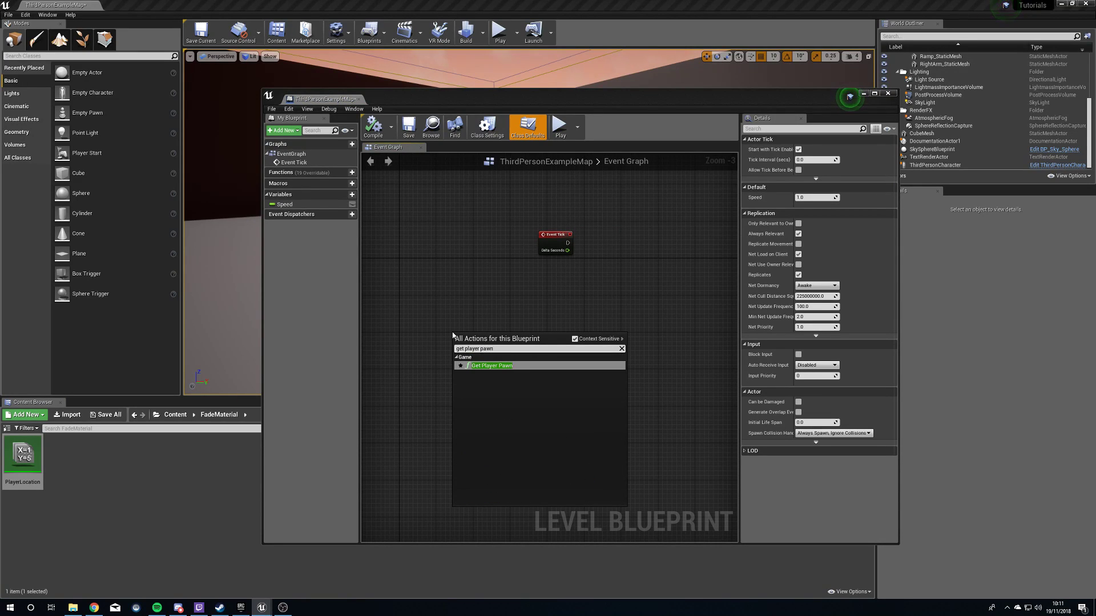
key(Return)
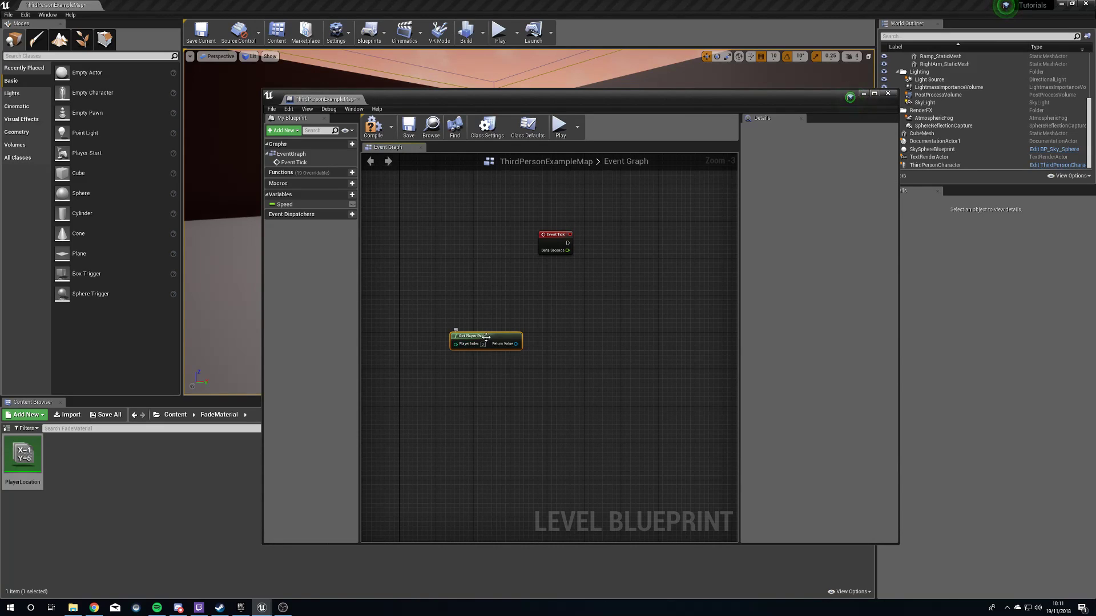
drag(487, 340, 500, 280)
scroll(528, 292, up, 2)
right_drag(577, 313, 500, 347)
drag(483, 256, 454, 235)
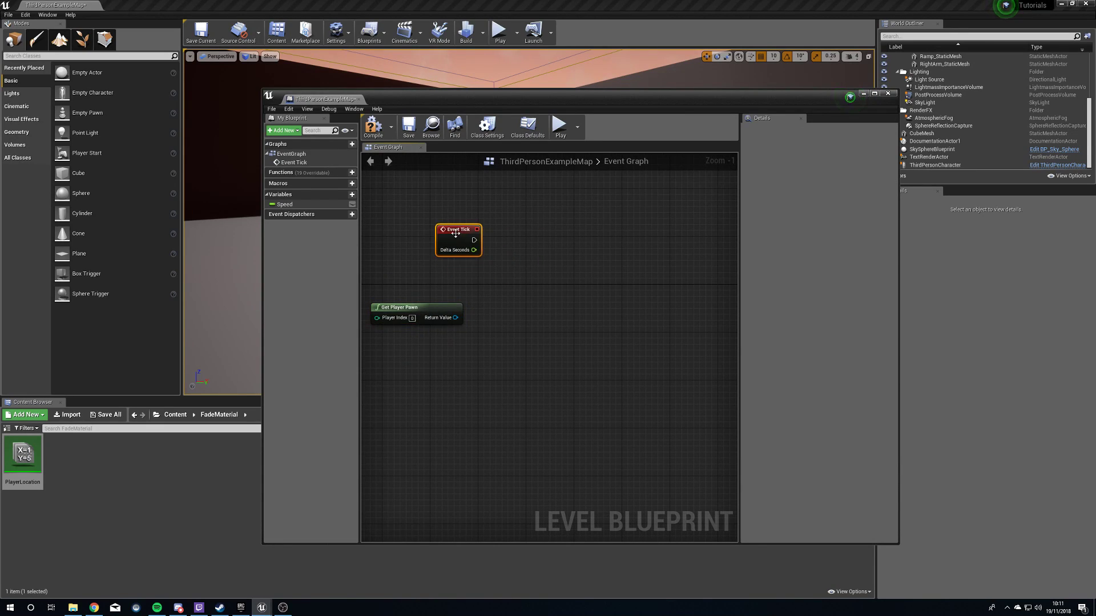
click(460, 279)
- Add a GetActorLocation node fed by Get Player Pawn's return value and place it beside that node
drag(455, 318, 508, 324)
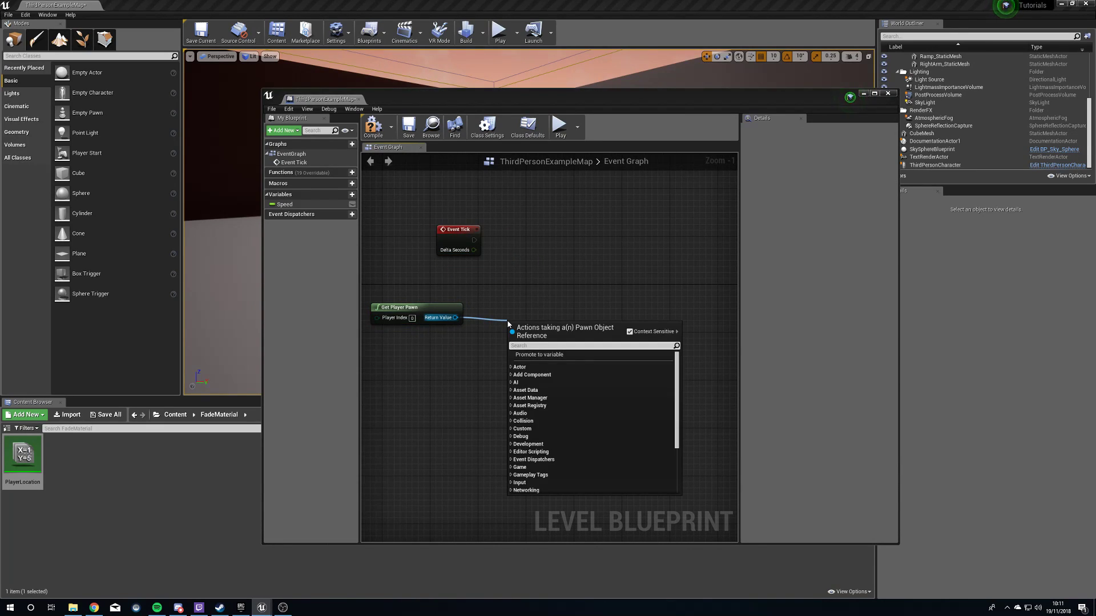
text(get actor)
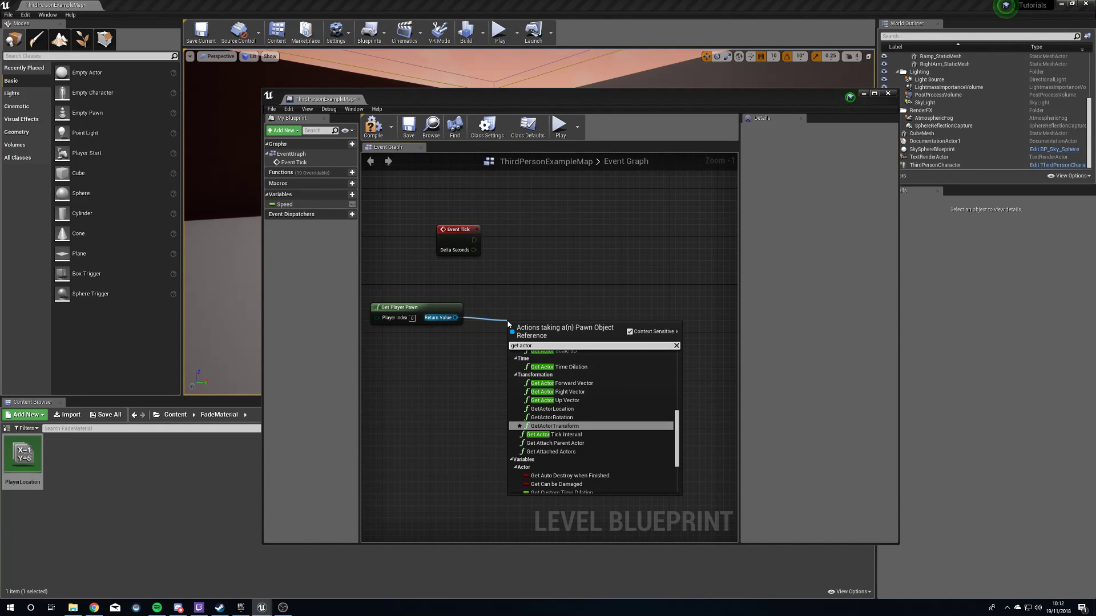
text( loc)
key(Return)
drag(537, 327, 502, 303)
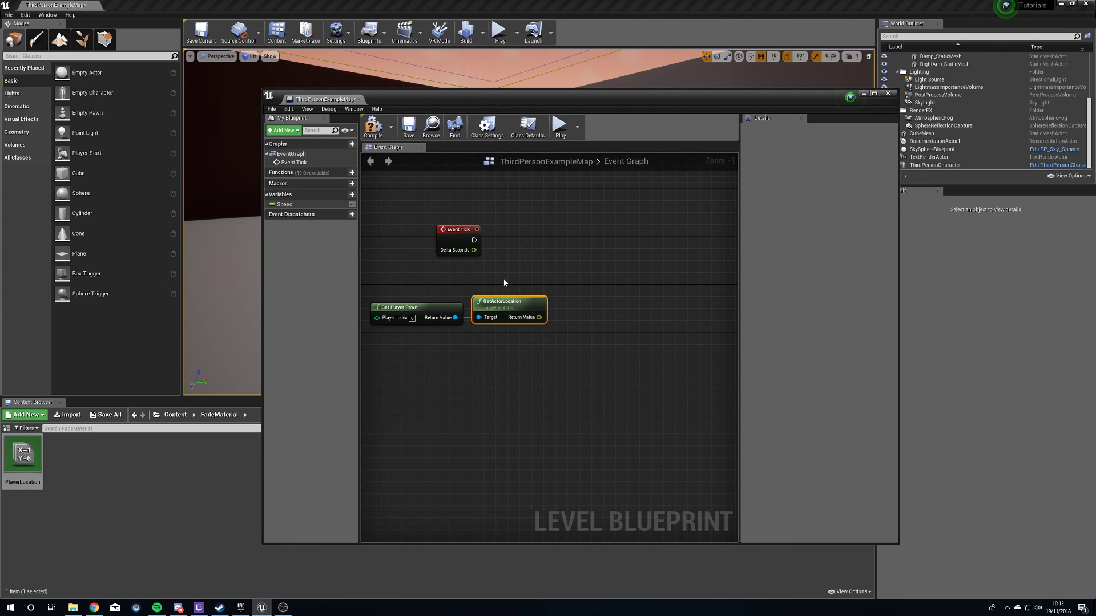
click(504, 283)
- Add a Set Vector Parameter Value node executed by Event Tick and align it with the event
drag(473, 240, 605, 244)
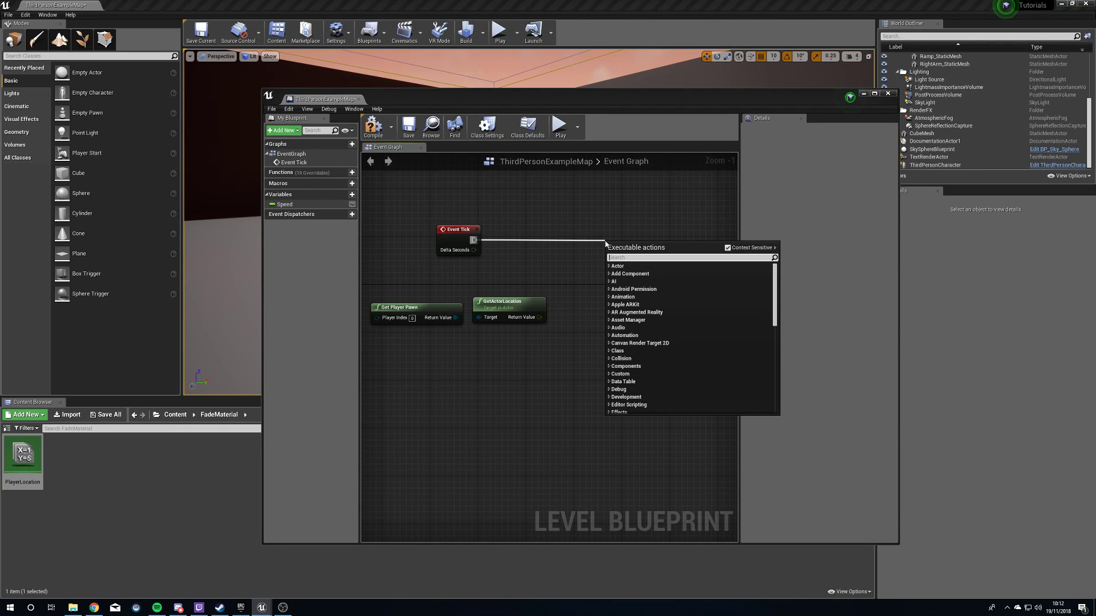
text(set vec)
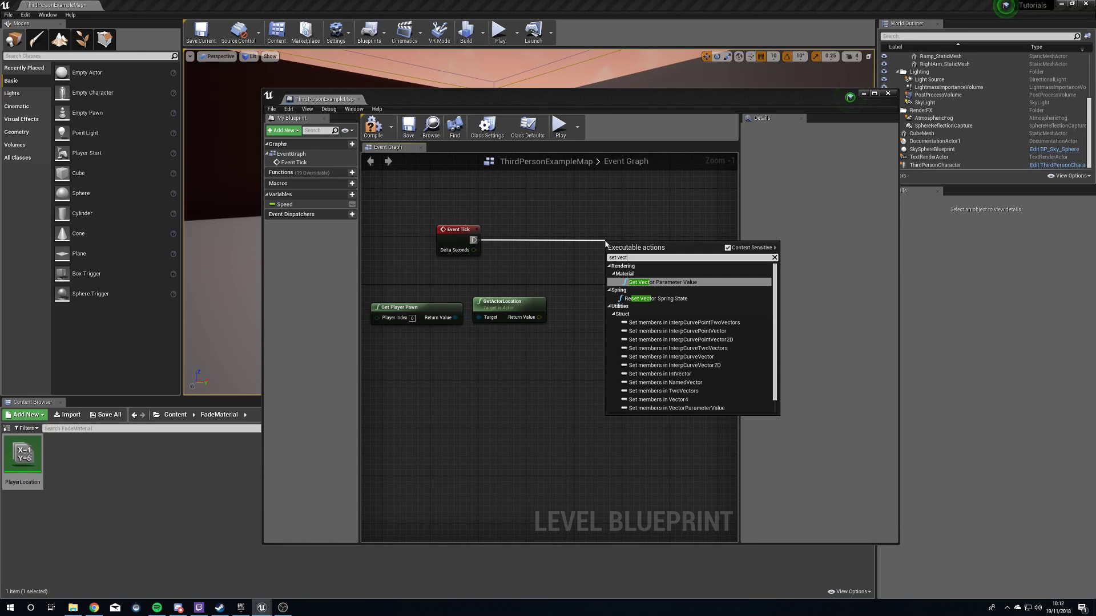
text(t)
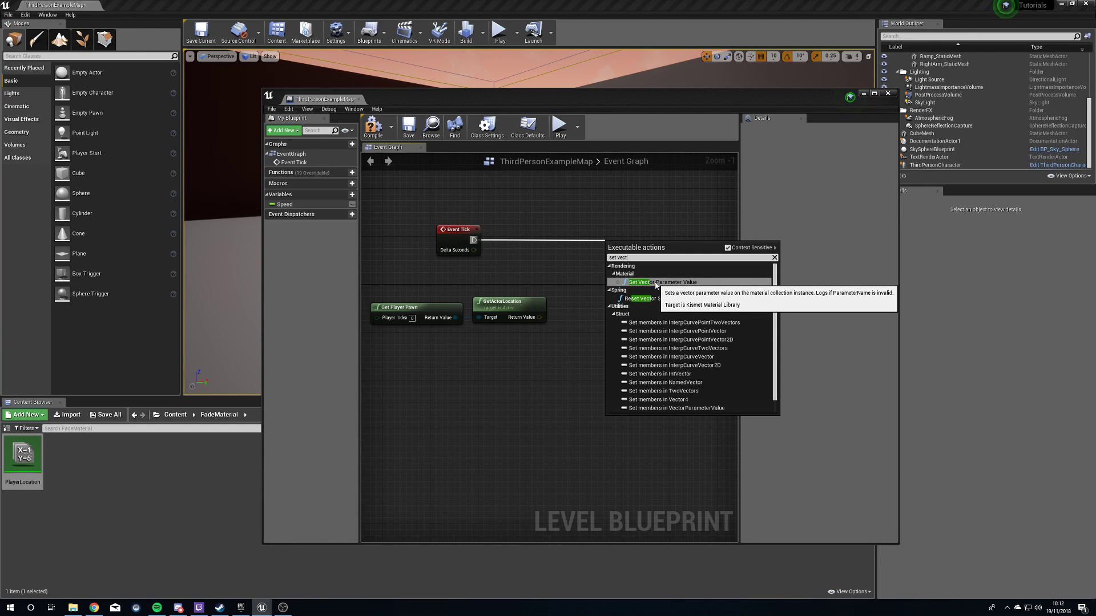
click(654, 282)
drag(650, 244, 632, 227)
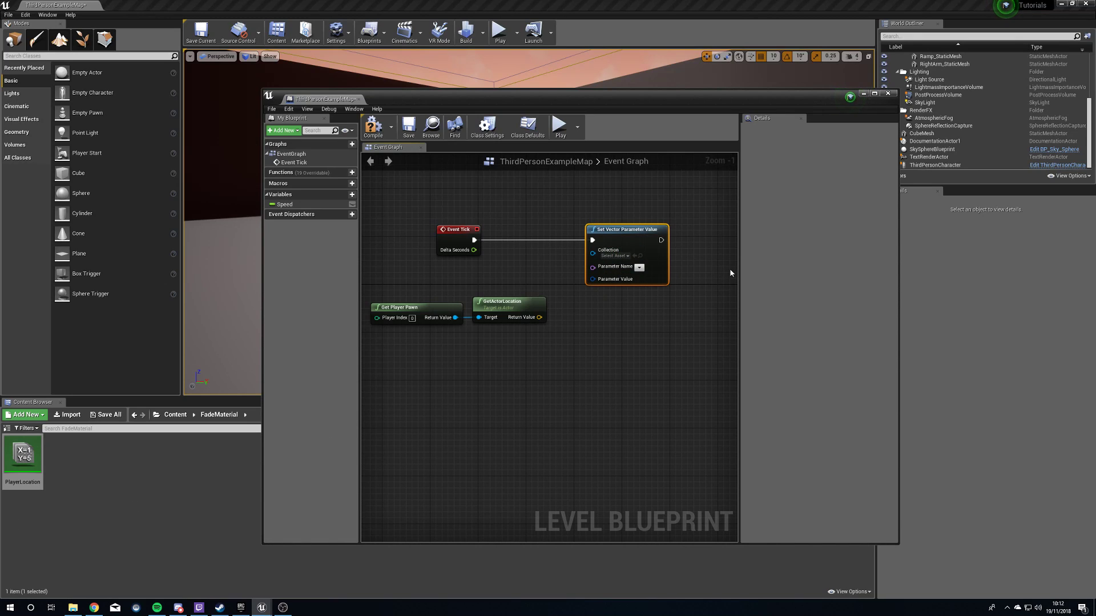
click(622, 256)
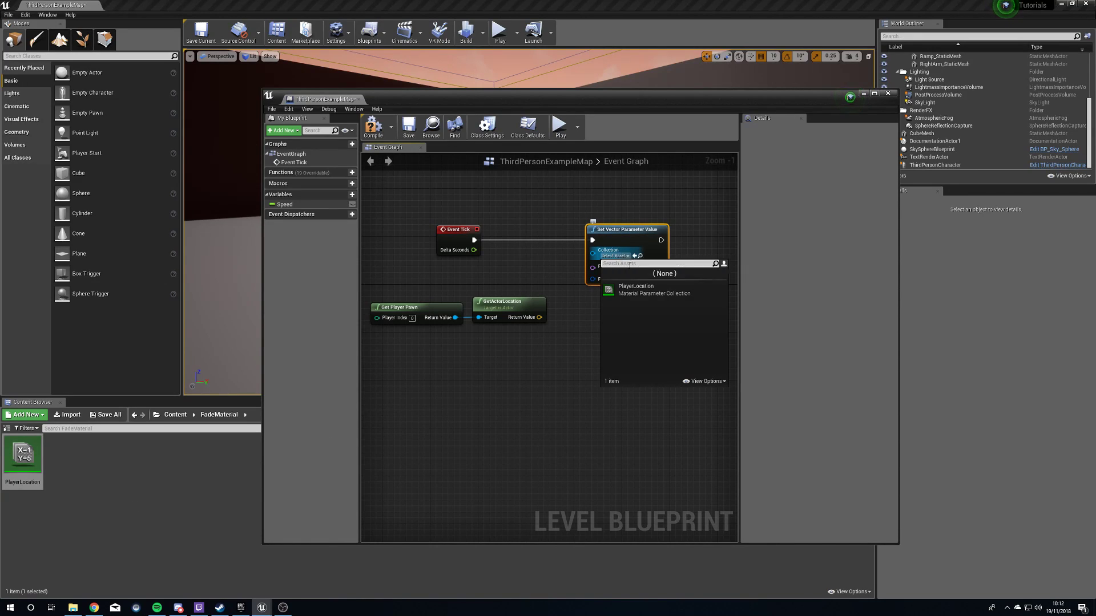
click(635, 228)
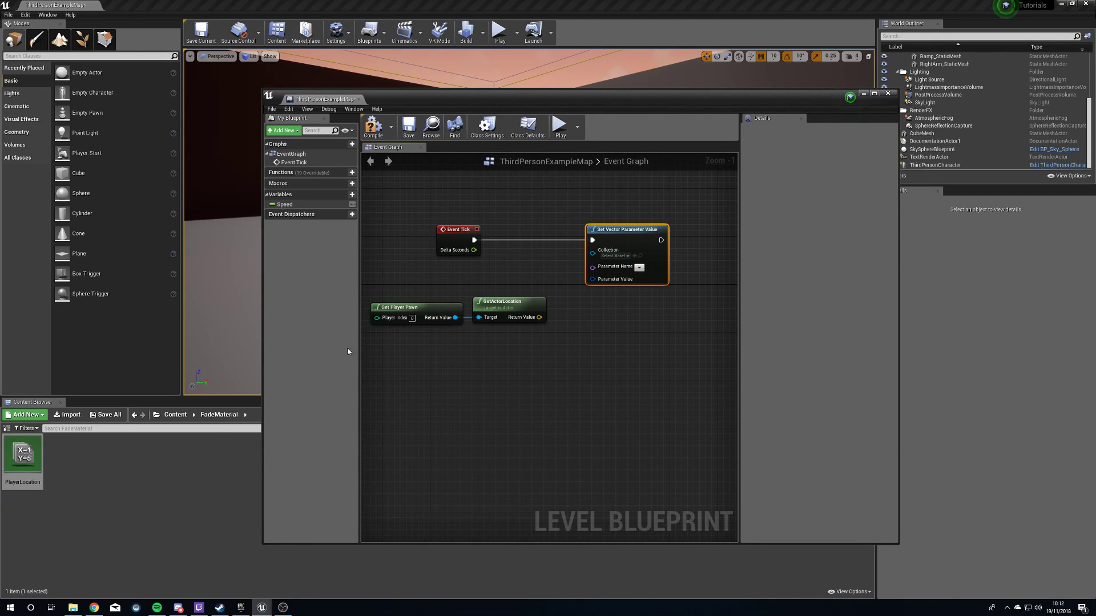
click(612, 257)
click(460, 437)
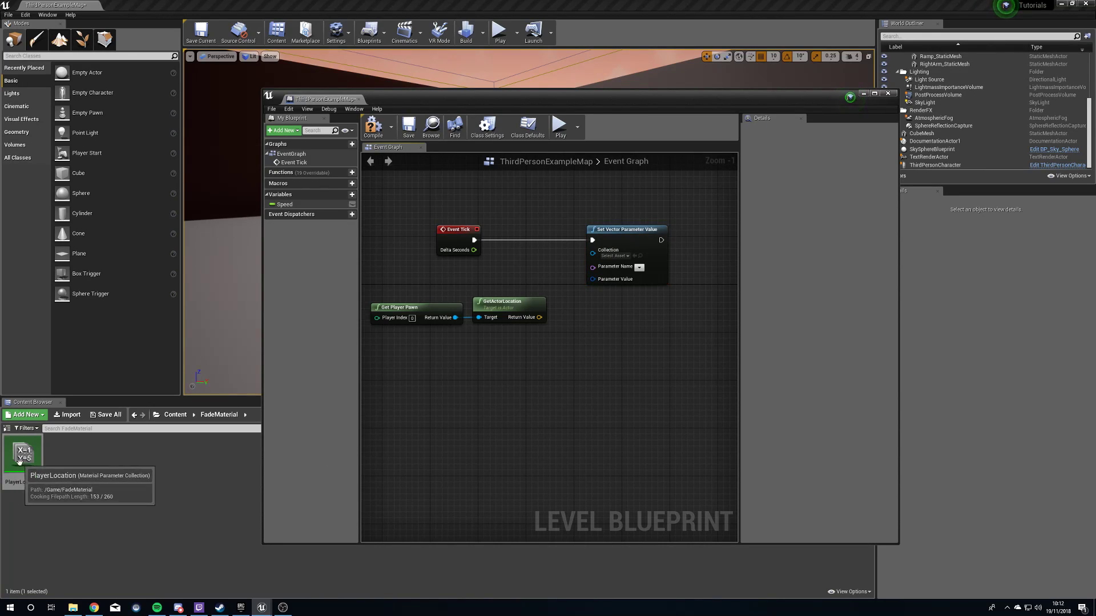
- Set the Set Vector Parameter Value node's collection to PlayerLocation and its parameter name to Location
drag(20, 461, 616, 255)
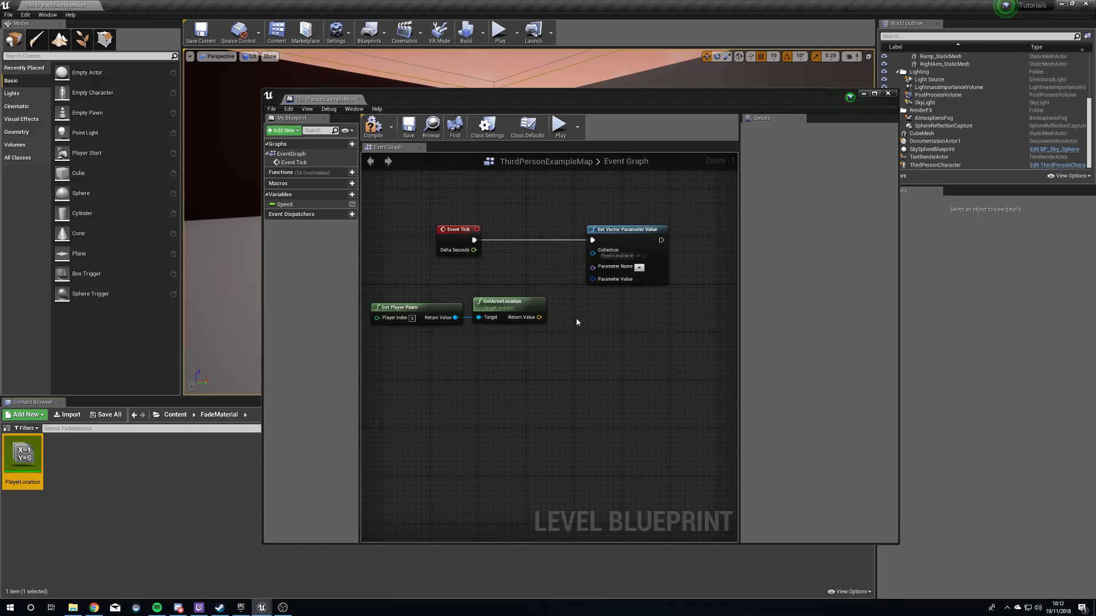
click(639, 268)
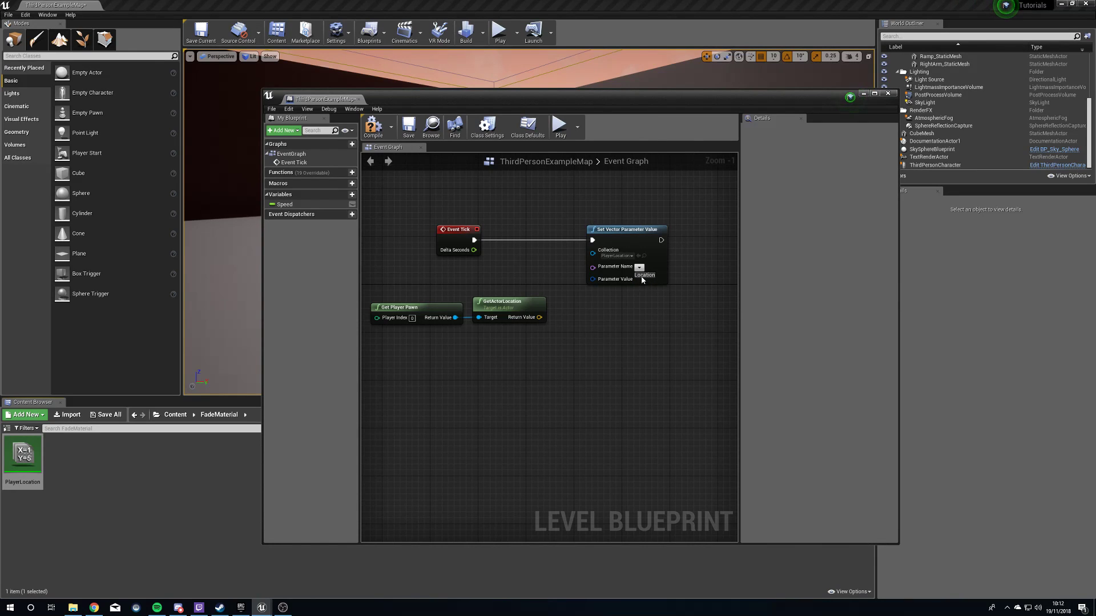
click(645, 275)
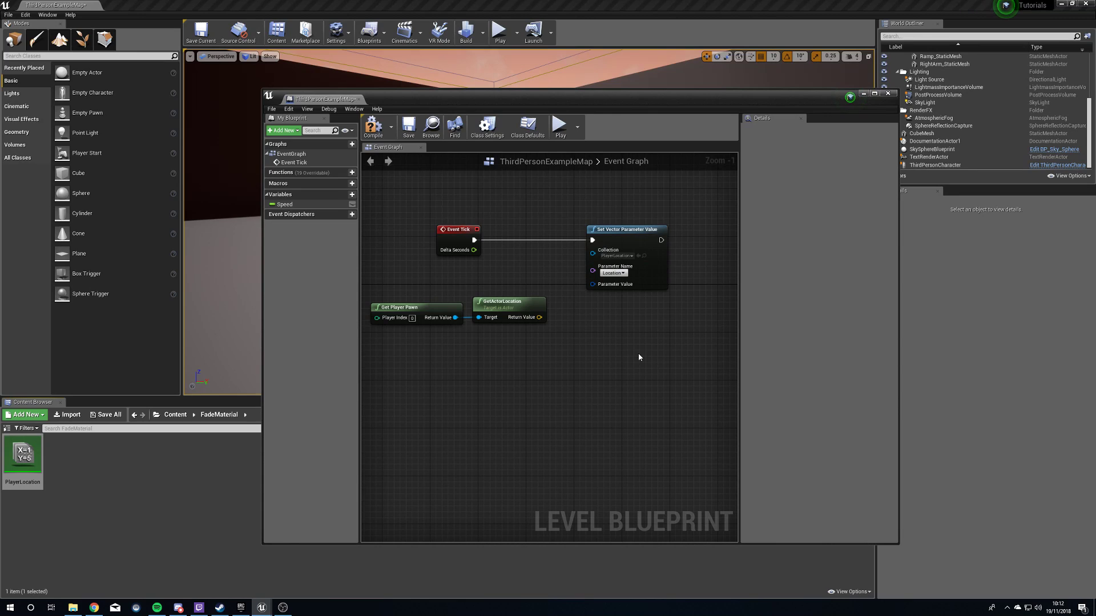
- Tidy the level blueprint nodes, feed GetActorLocation's return value into Parameter Value through a conversion node, then compile and close the blueprint
right_drag(423, 286, 512, 272)
drag(517, 263, 616, 316)
drag(597, 290, 562, 279)
click(641, 338)
right_drag(641, 336, 546, 343)
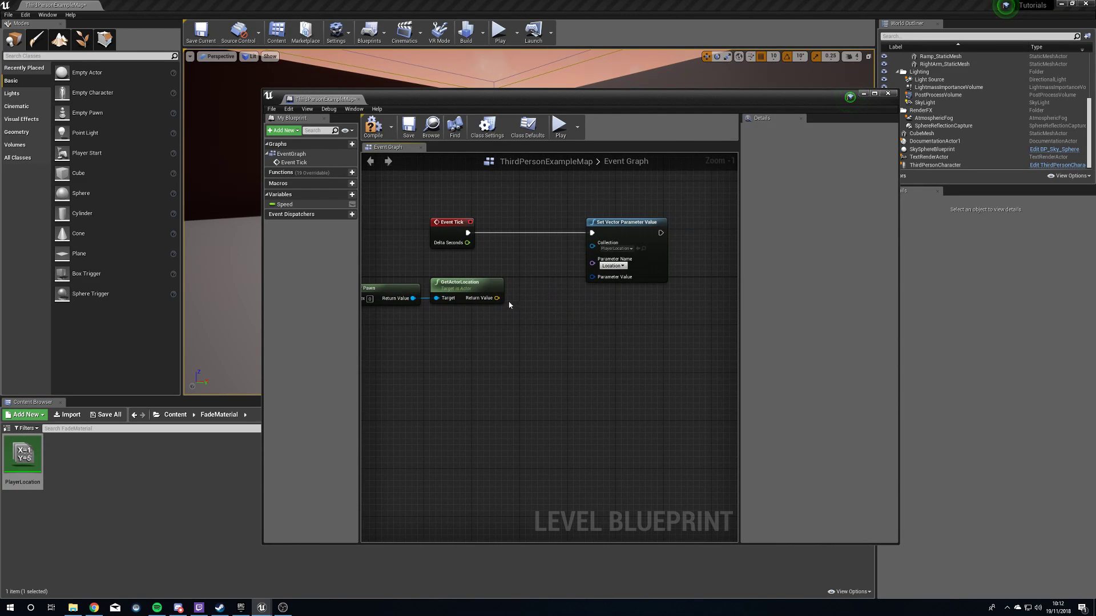
drag(497, 298, 598, 281)
drag(529, 258, 540, 297)
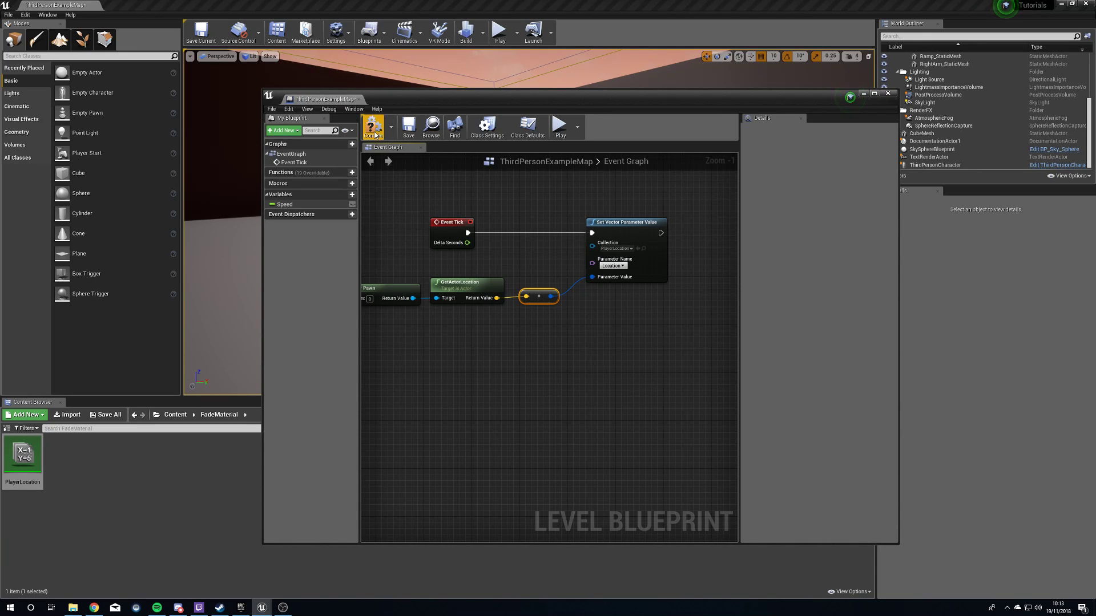
click(887, 94)
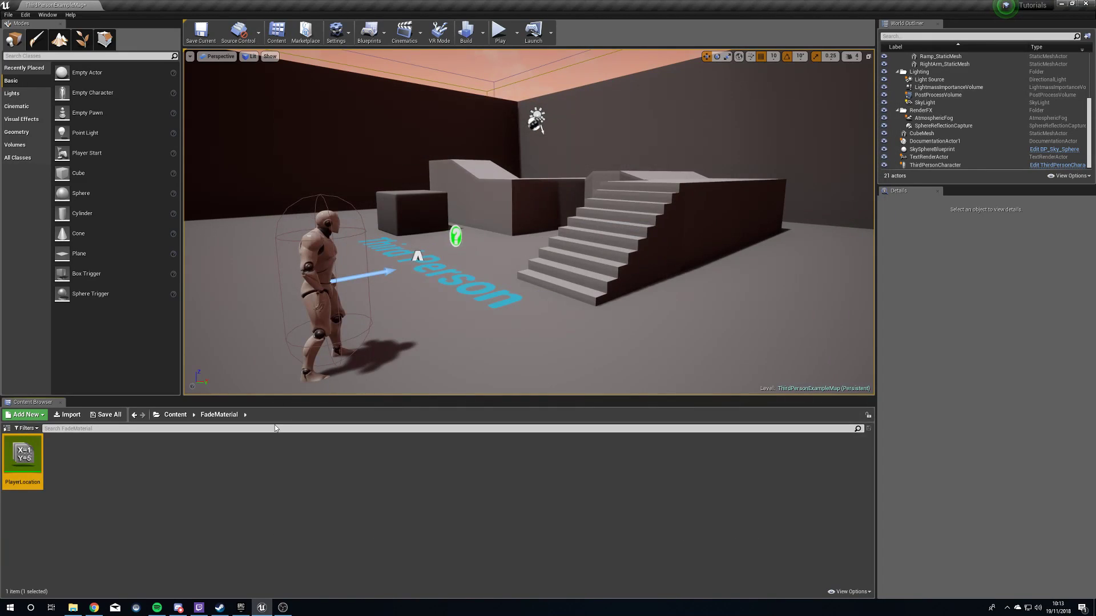
- Create a new material named Fade_M in the FadeMaterial folder
right_click(86, 472)
mouse_move(87, 471)
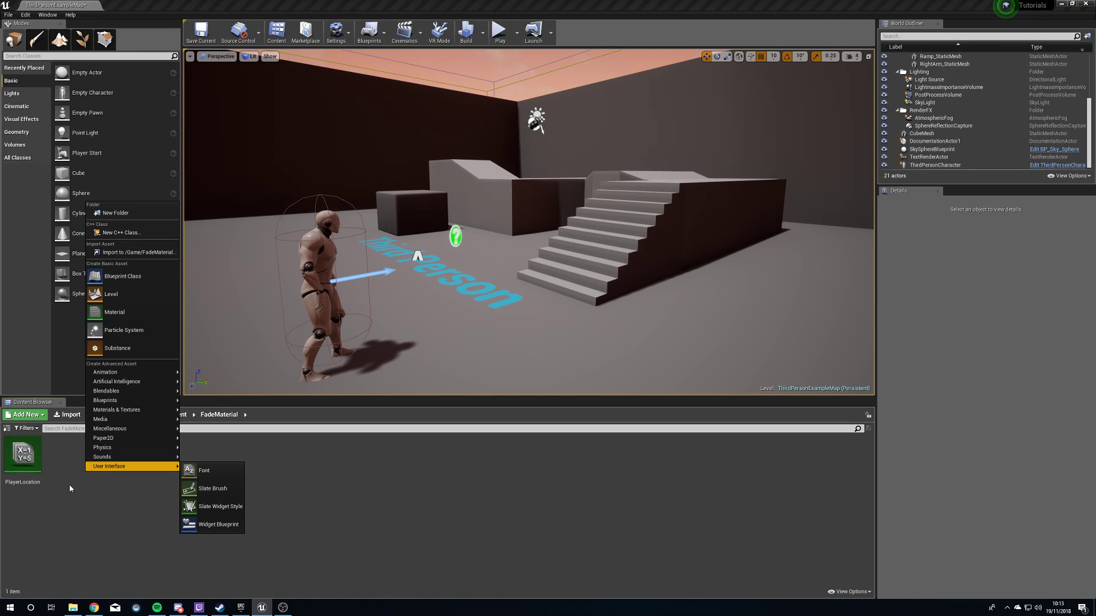
click(129, 312)
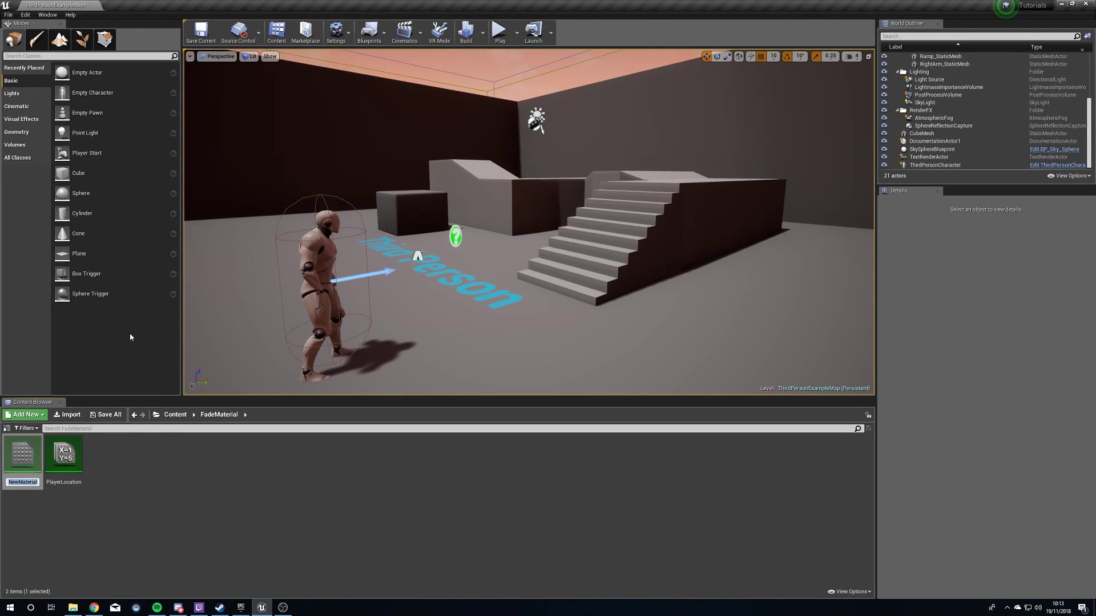
text(Fade_M)
key(Return)
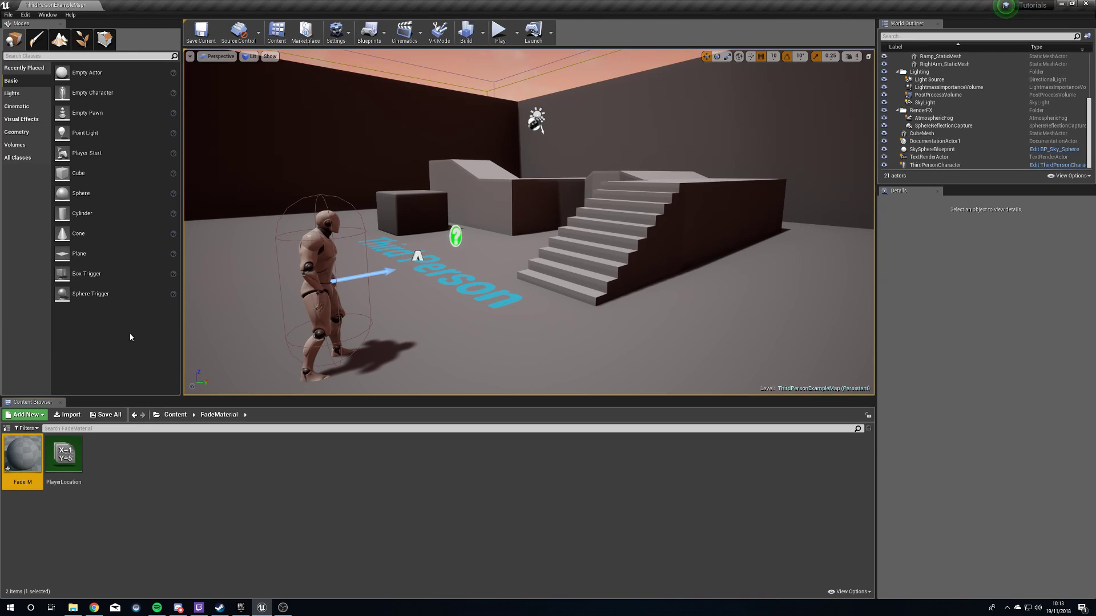
- Open the Fade_M material and set its blend mode to Translucent
double_click(27, 454)
right_drag(394, 319, 536, 305)
click(498, 380)
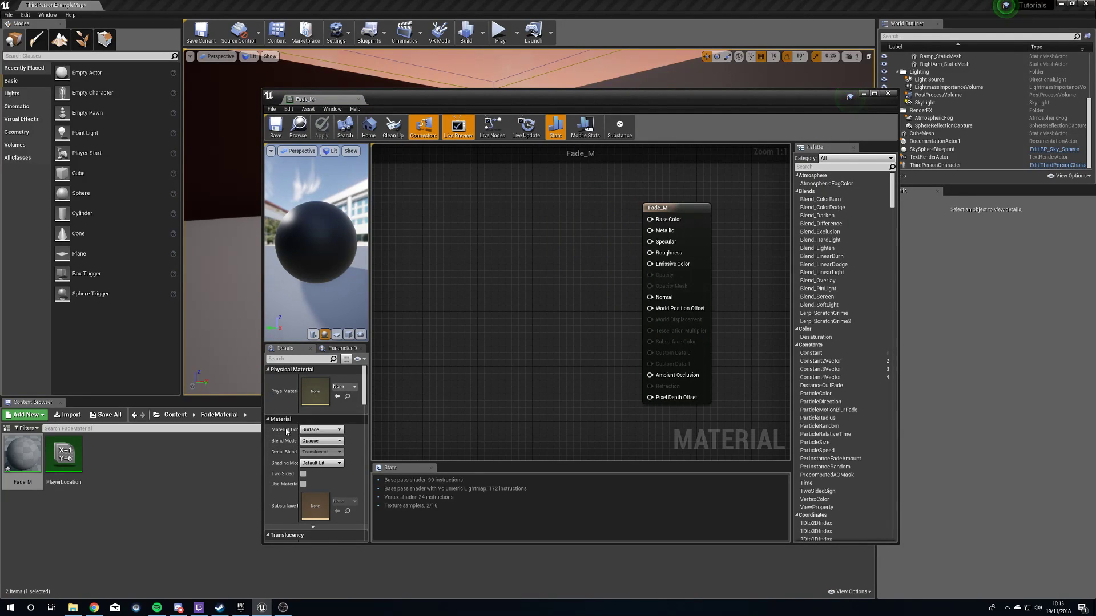
click(321, 441)
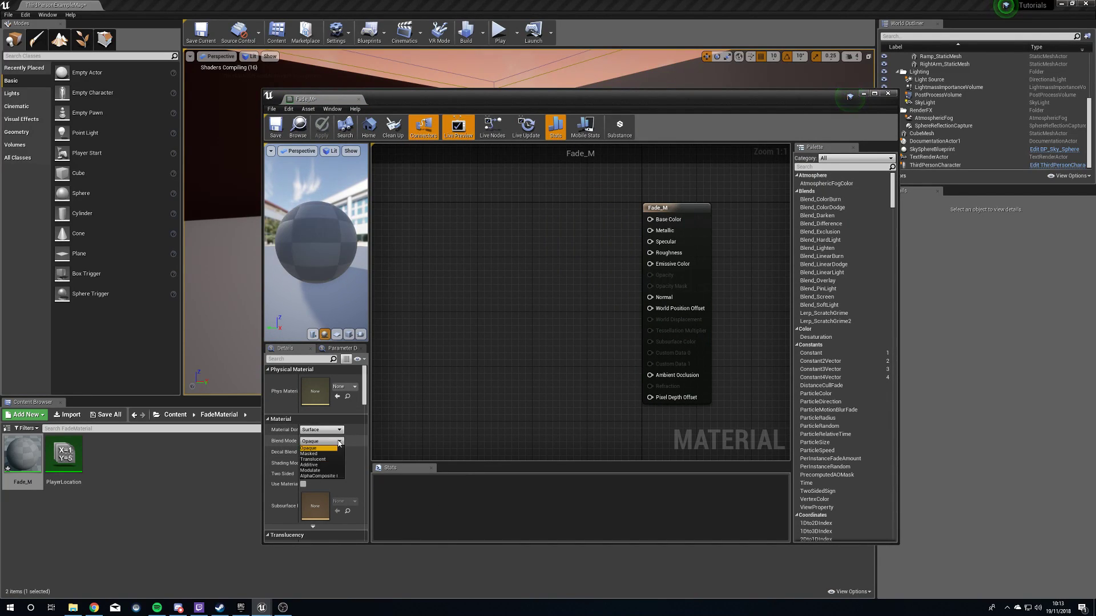
click(337, 458)
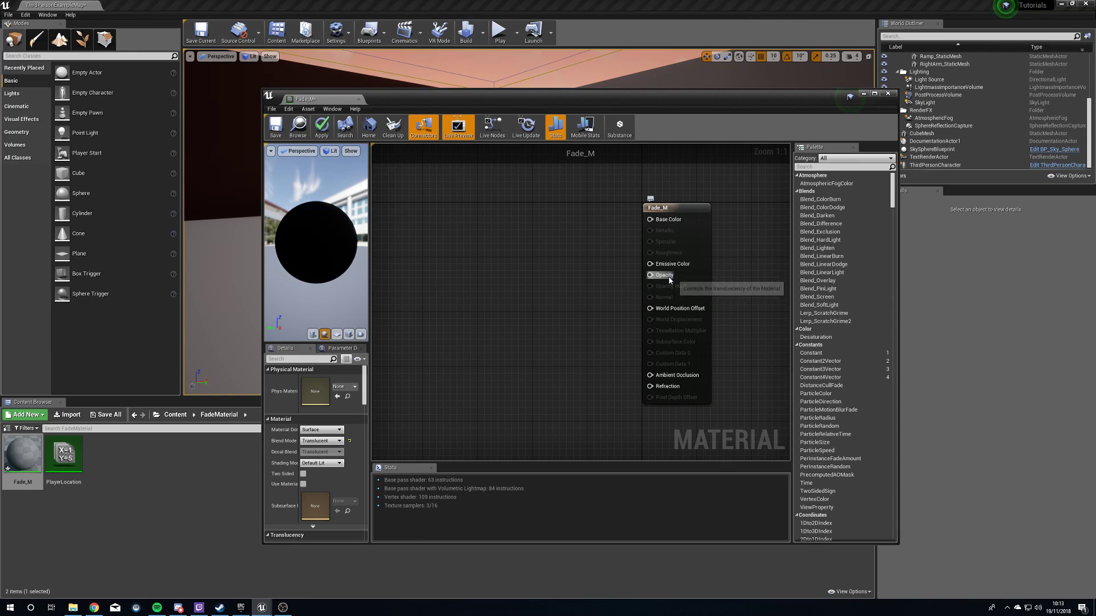
drag(650, 275, 572, 290)
click(499, 391)
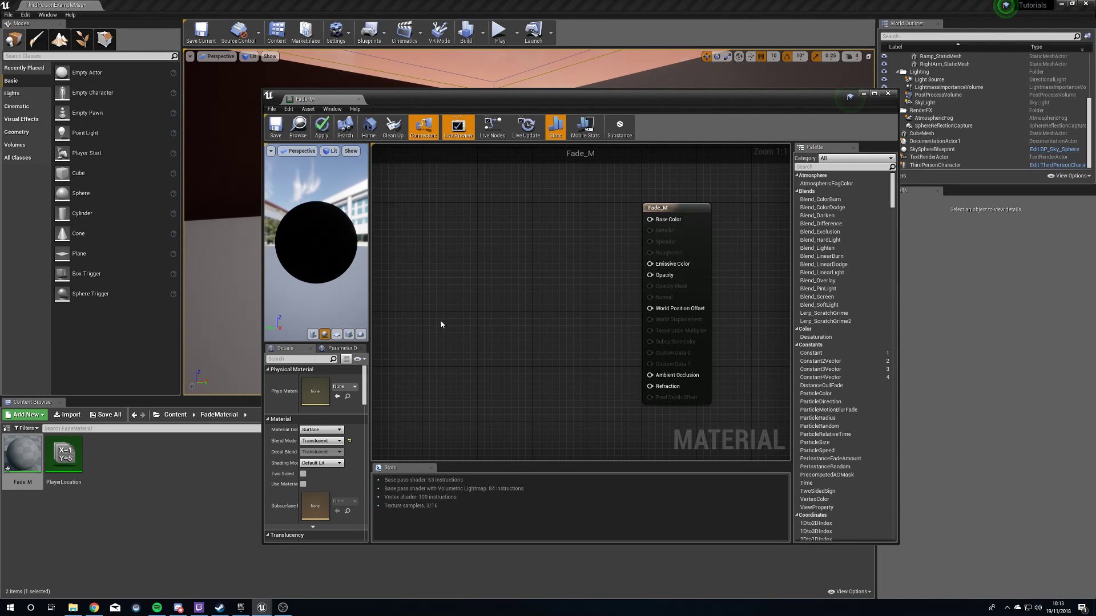
- Add a PlayerLocation collection parameter node to the material graph and set its parameter to Location
right_drag(441, 324, 483, 314)
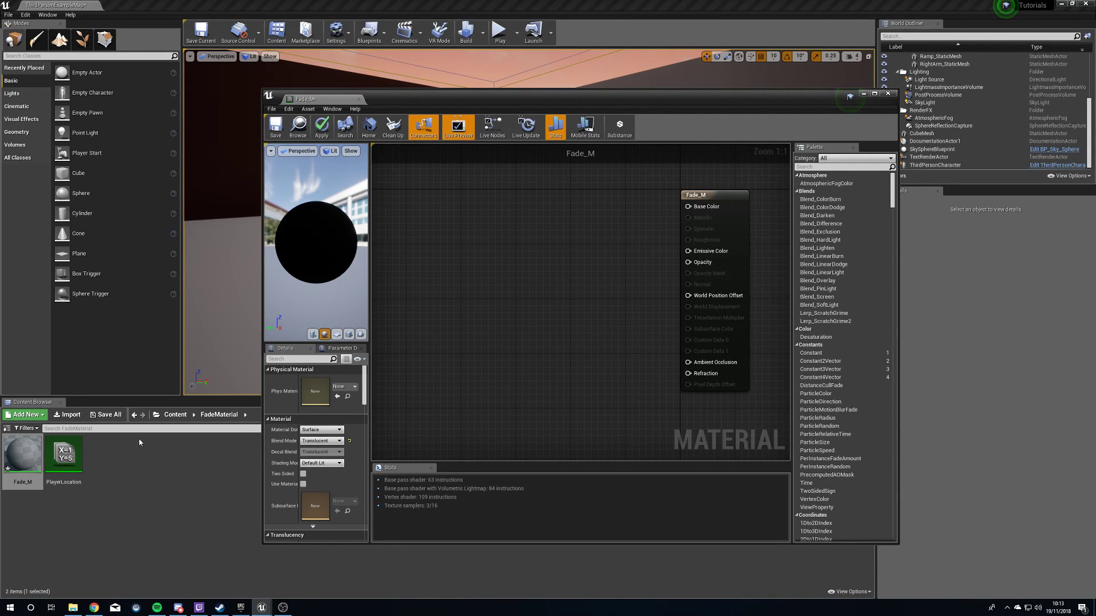
drag(63, 457, 416, 317)
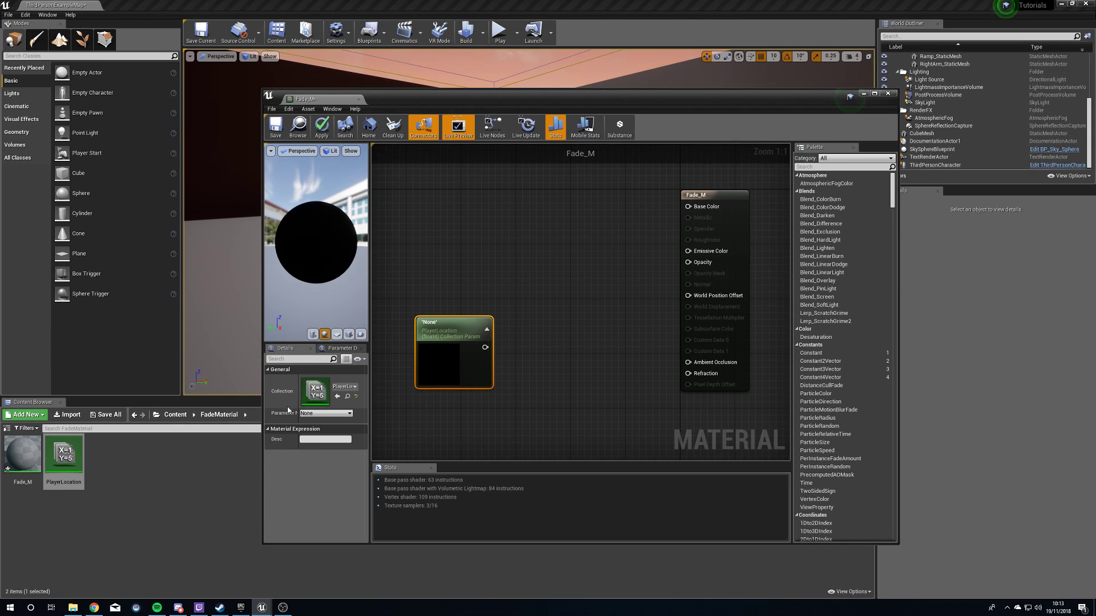
click(326, 413)
click(320, 425)
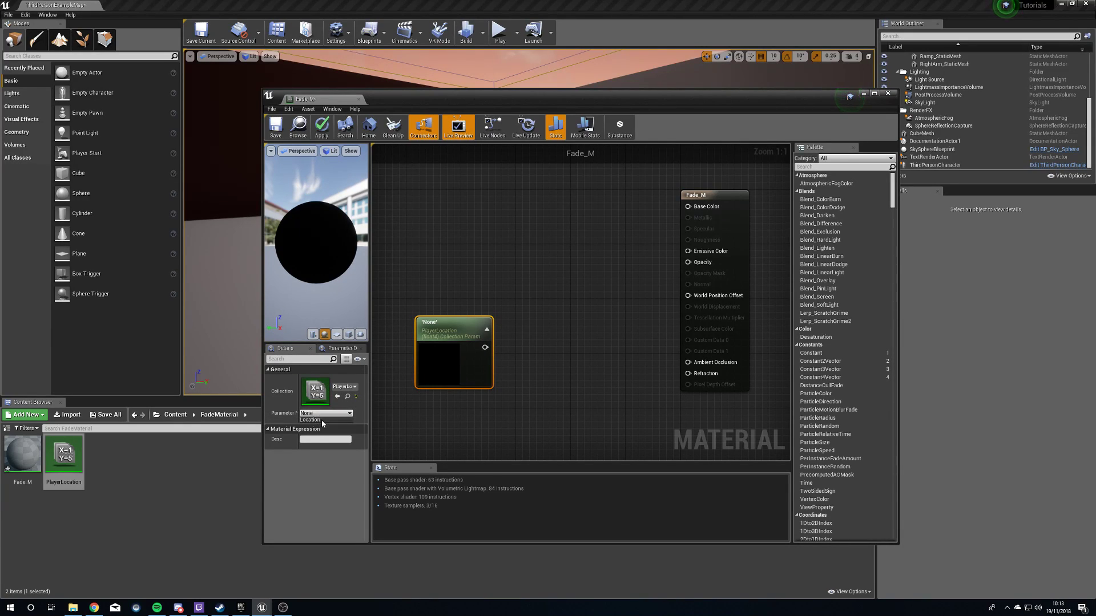
right_drag(397, 384, 493, 341)
drag(525, 325, 456, 323)
click(436, 255)
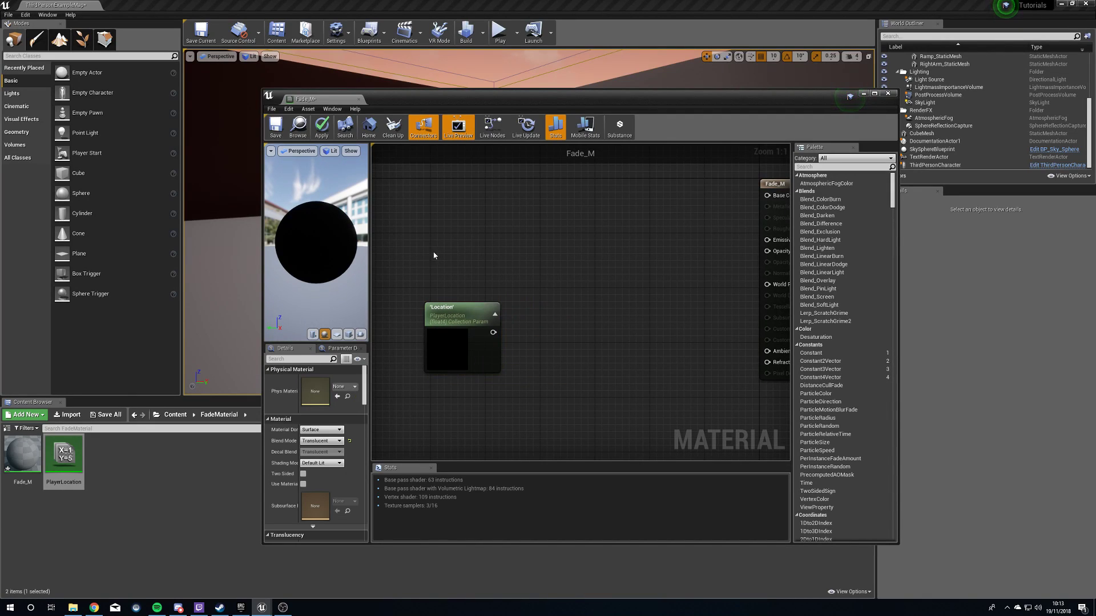
- Add a WorldPosition node and align it above the Location parameter node
right_click(471, 243)
text(world p)
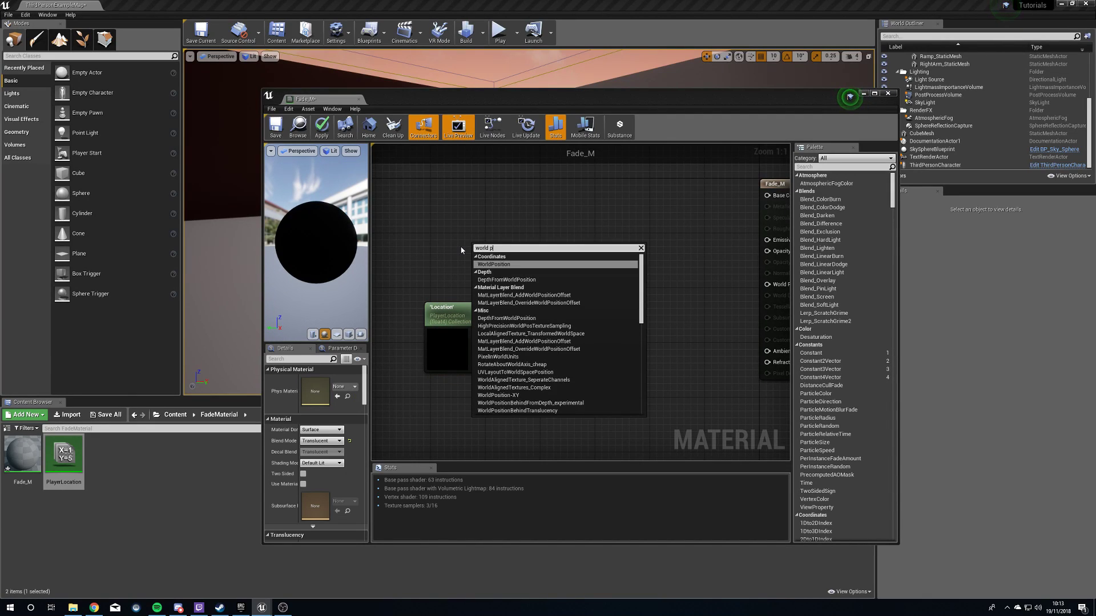
key(Return)
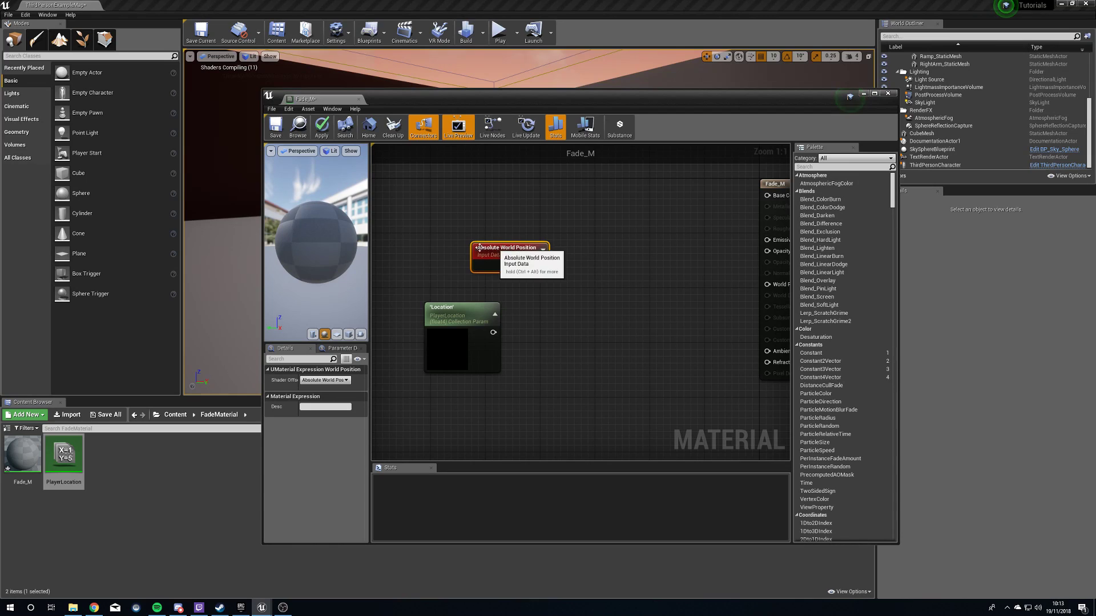
drag(518, 244, 469, 260)
click(547, 284)
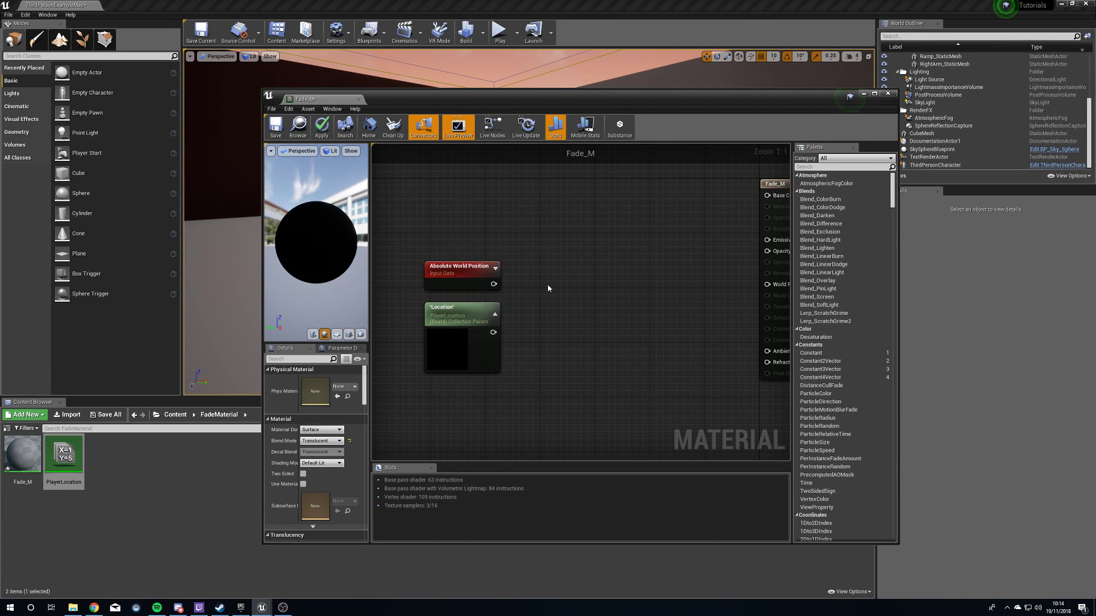
- Add a Distance node and connect Absolute World Position to its A input
right_click(548, 288)
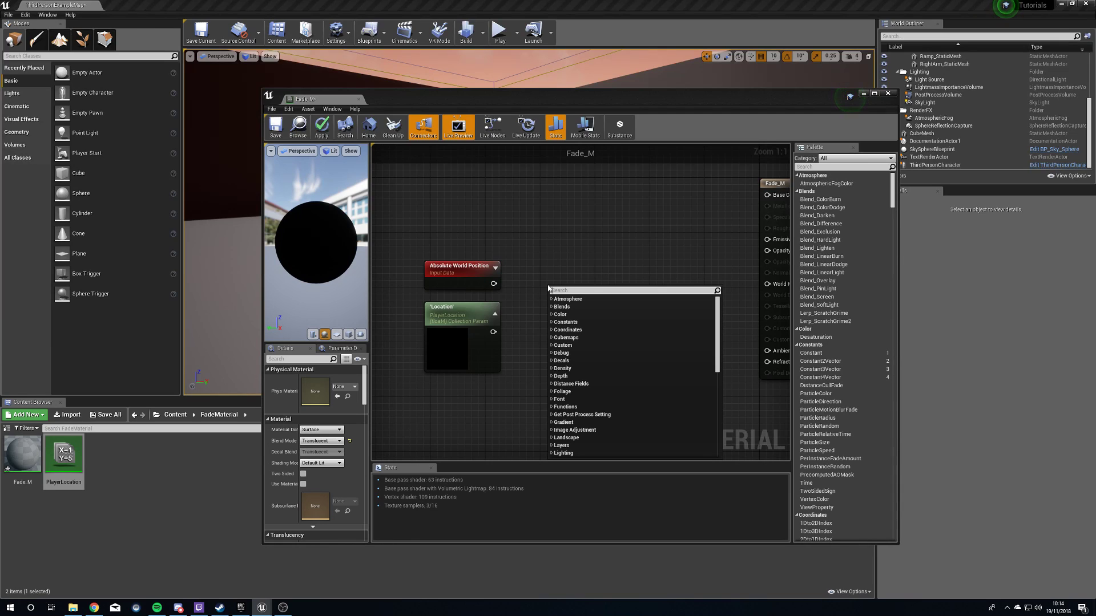
text(distance)
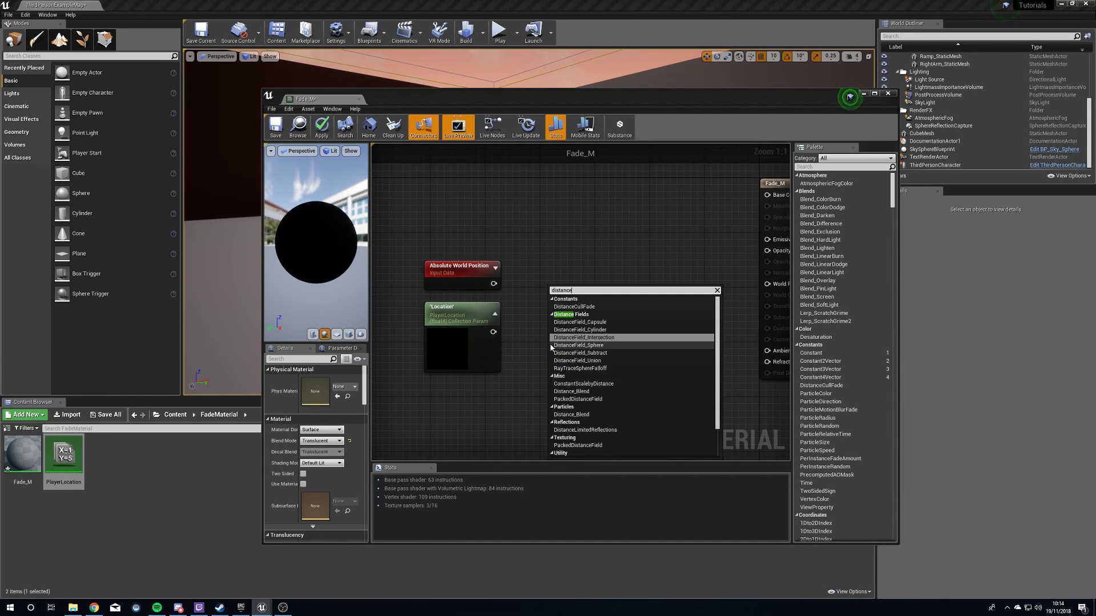
scroll(615, 372, down, 2)
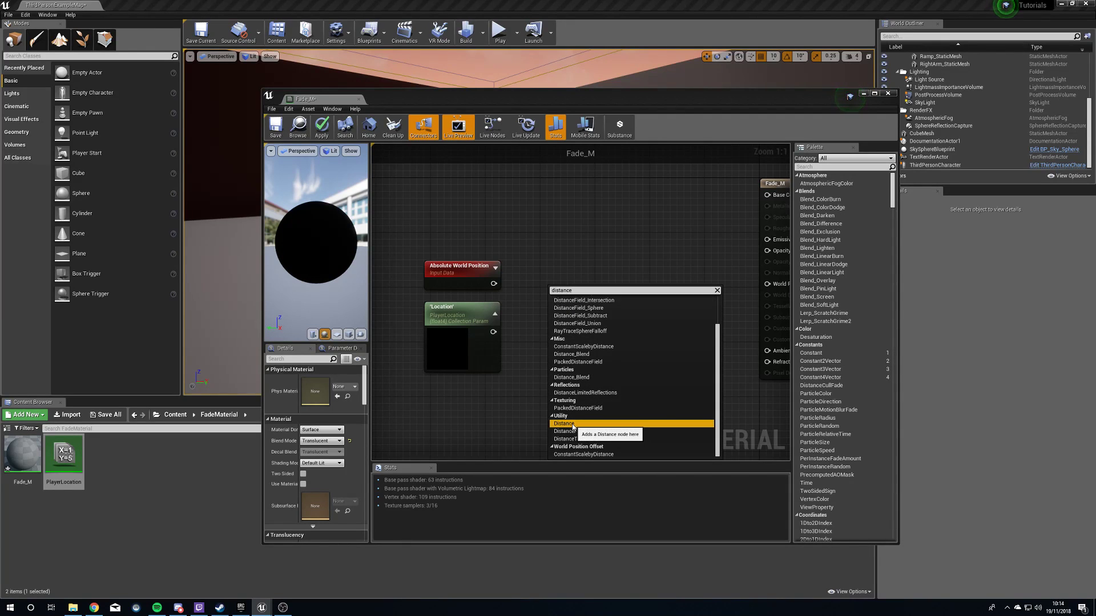
click(570, 423)
drag(583, 286, 597, 275)
drag(493, 283, 594, 277)
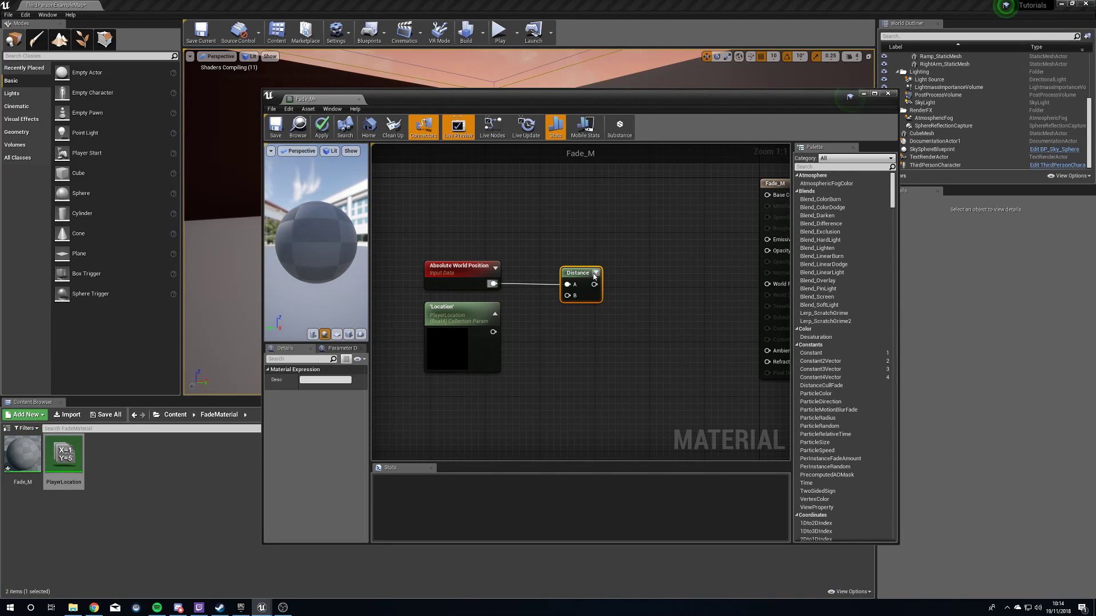
- Run the Location output through a component mask with R, G and B enabled and connect it to Distance's B input
right_drag(563, 365, 582, 367)
drag(482, 348, 442, 347)
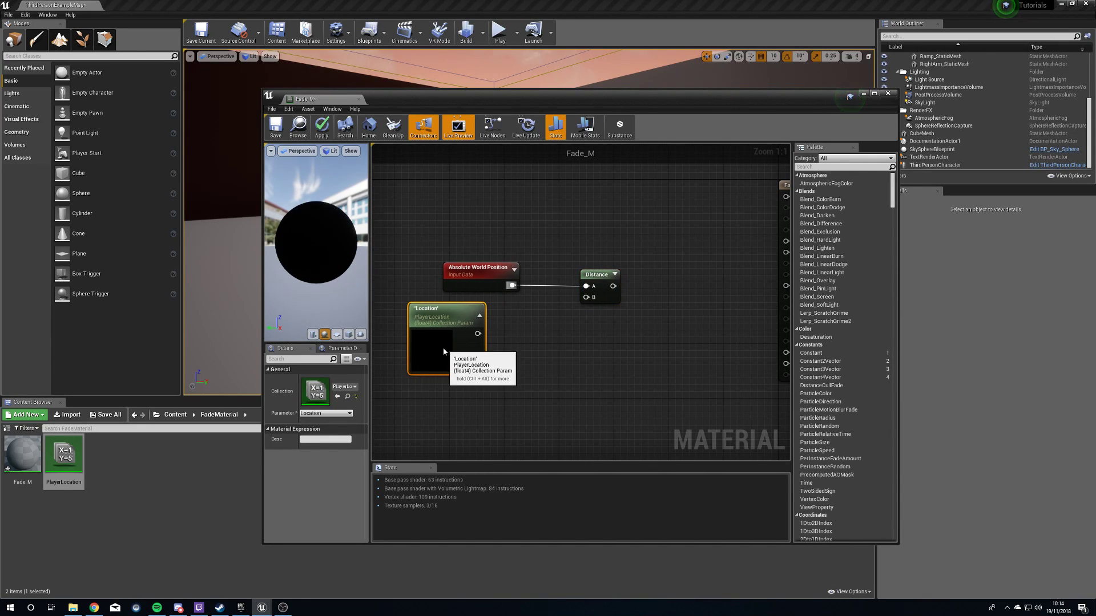
click(544, 356)
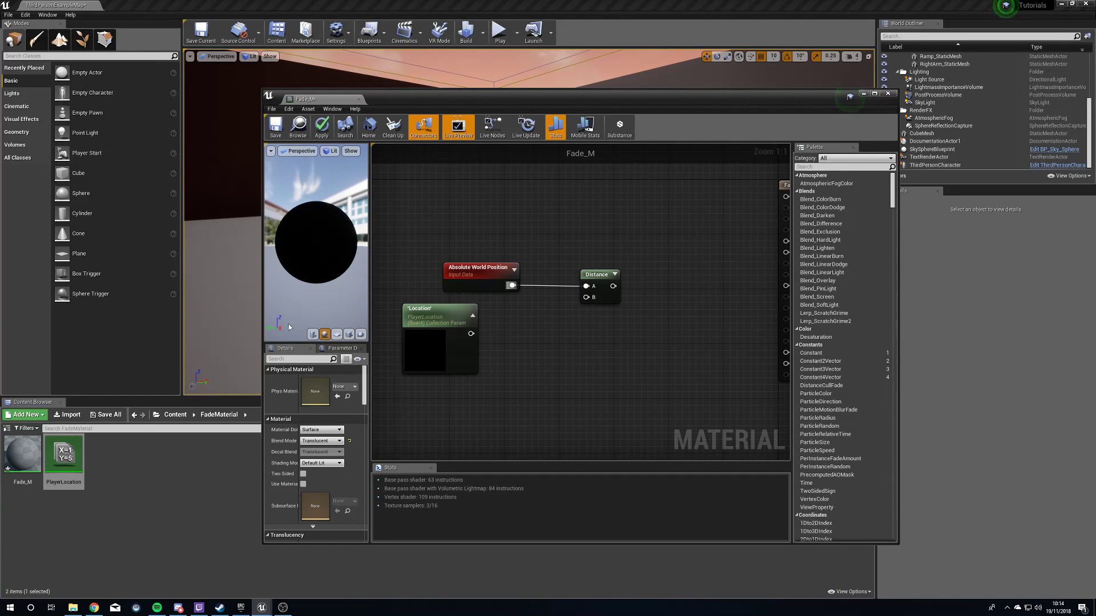
drag(308, 319, 268, 333)
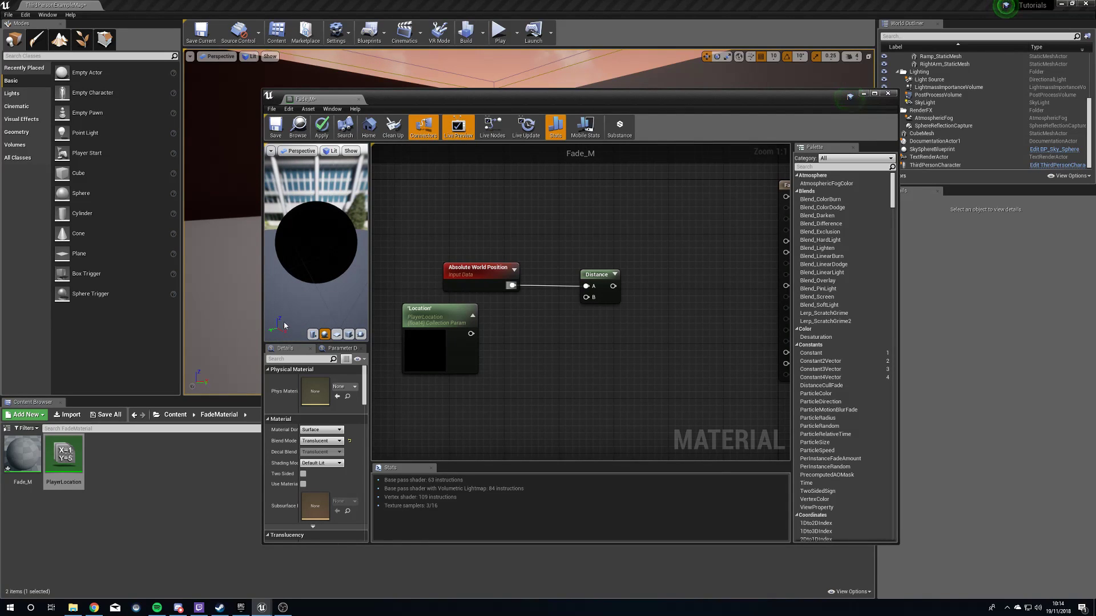
drag(470, 333, 511, 323)
text(comp)
key(Return)
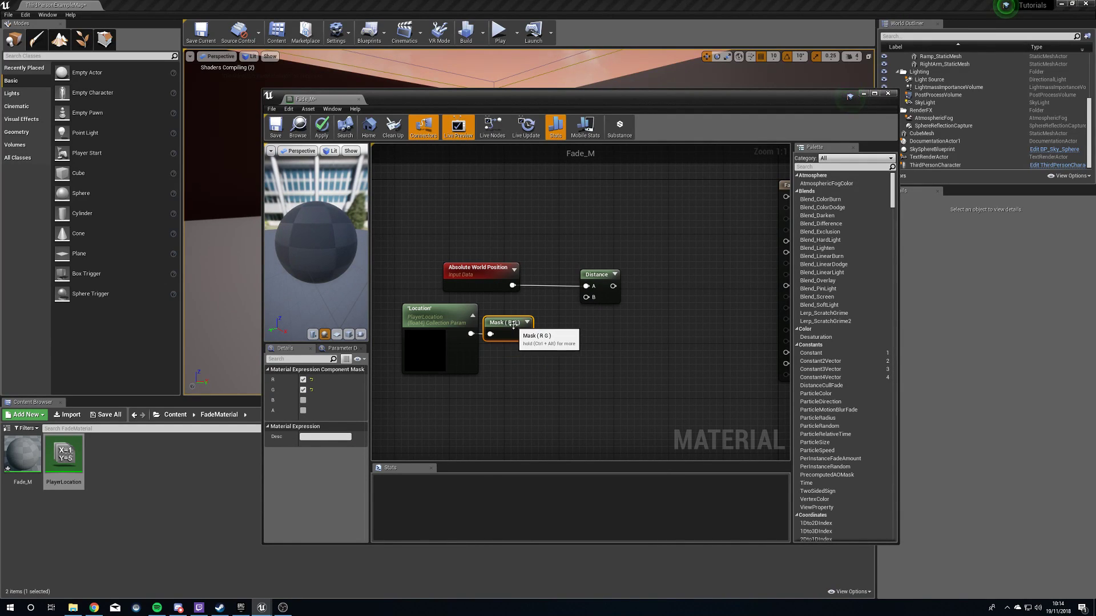
click(303, 400)
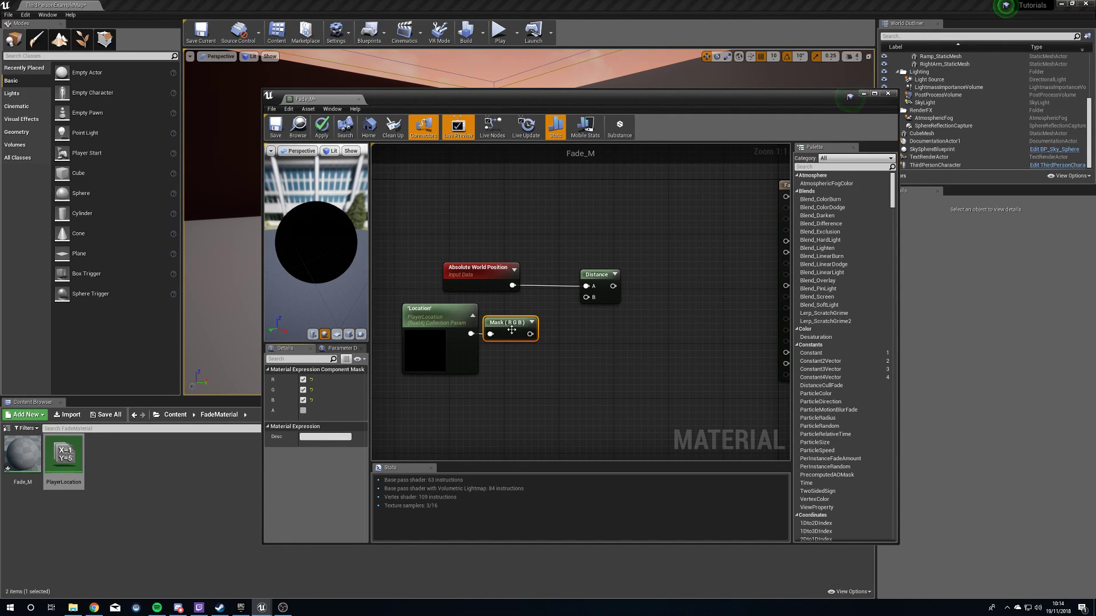
drag(530, 334, 586, 297)
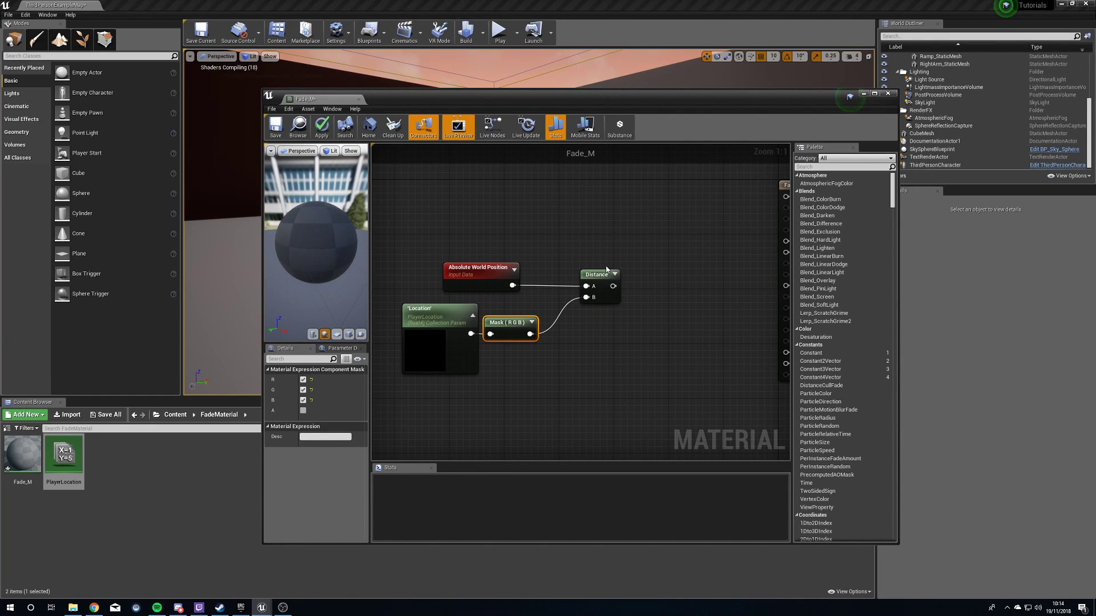
- Tidy the layout of the Absolute World Position, Location and Mask nodes in front of the Distance node
click(404, 332)
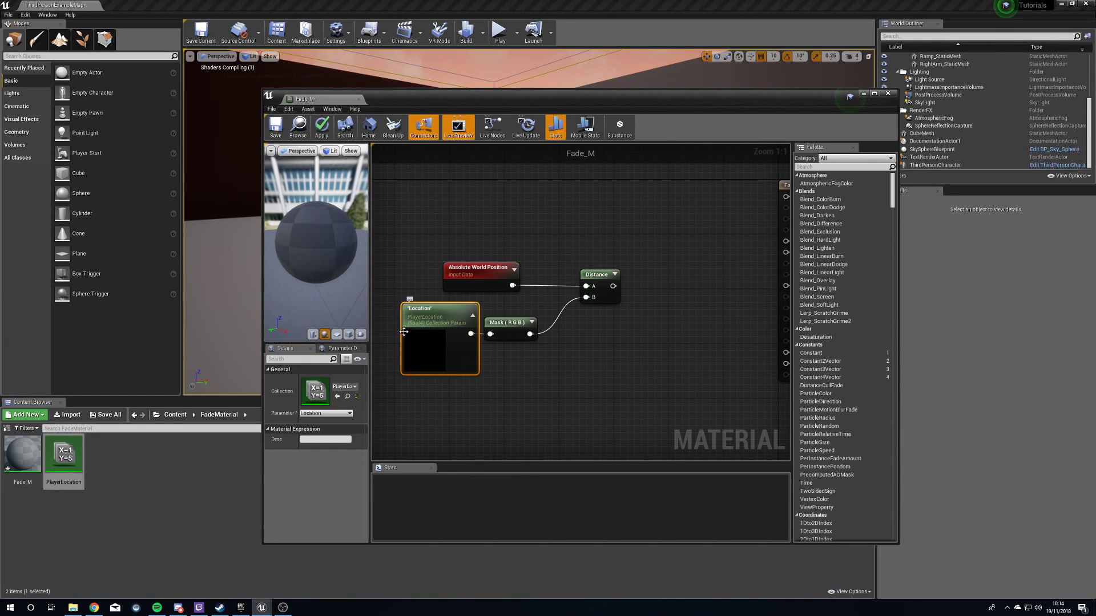
click(386, 309)
drag(386, 310, 509, 355)
mouse_move(454, 317)
mouse_down()
mouse_move(489, 318)
mouse_move(474, 314)
mouse_up()
click(446, 248)
drag(478, 269, 457, 269)
drag(416, 236, 593, 338)
drag(478, 271, 465, 258)
click(542, 340)
- Add a Divide node beside the Distance node and feed Distance's output into its A input
right_drag(577, 354, 494, 362)
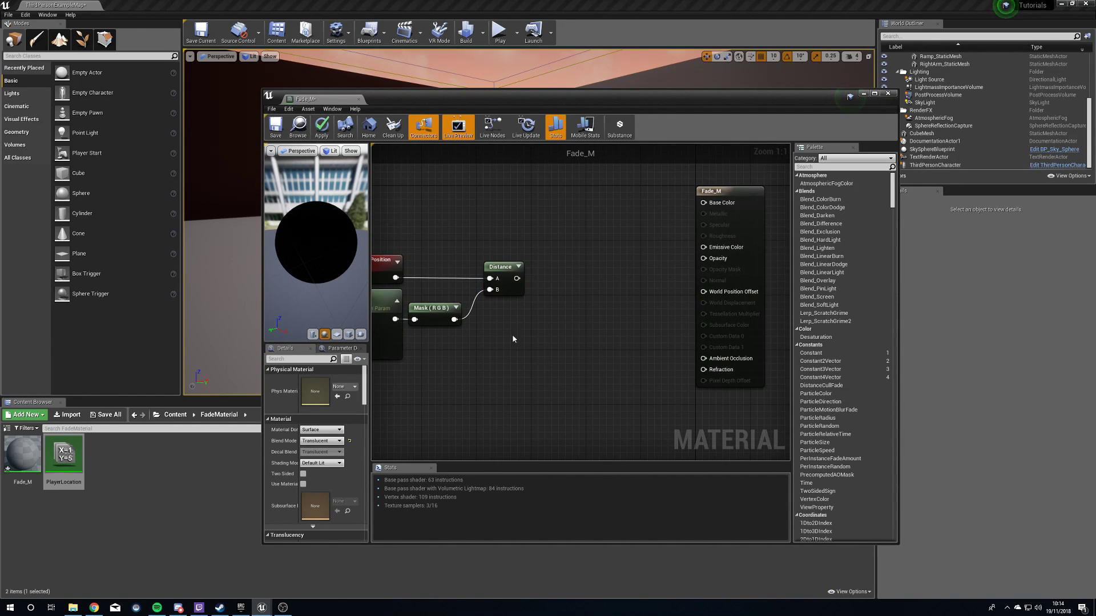
click(564, 296)
mouse_move(579, 302)
mouse_down()
mouse_move(568, 292)
mouse_move(562, 302)
mouse_up()
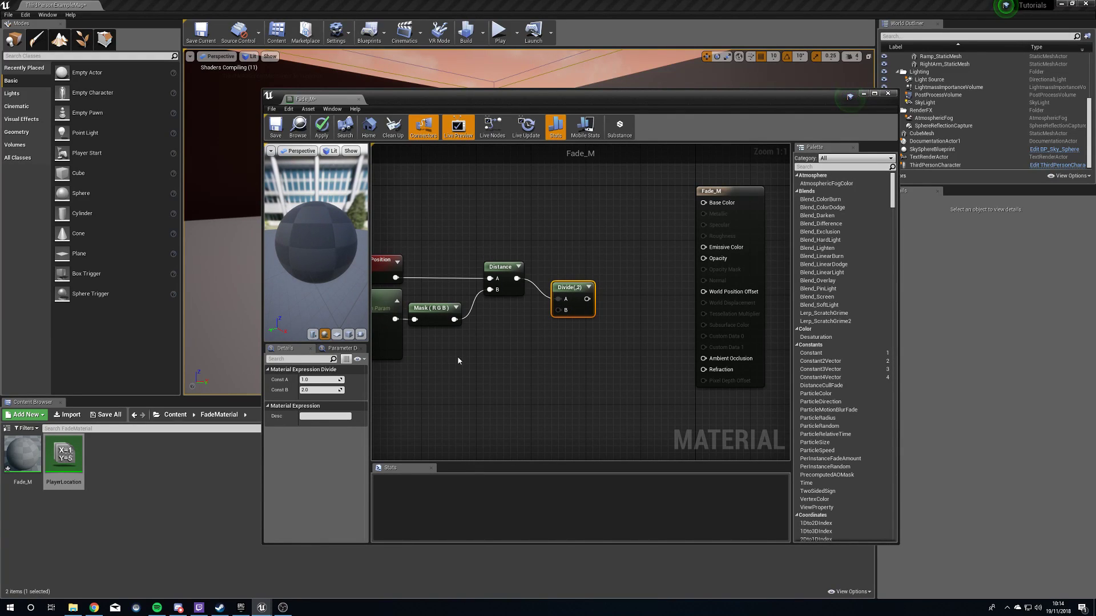
- Add a scalar parameter named Sphere Mask with a default value of 512 and connect it to Divide's B input
click(495, 341)
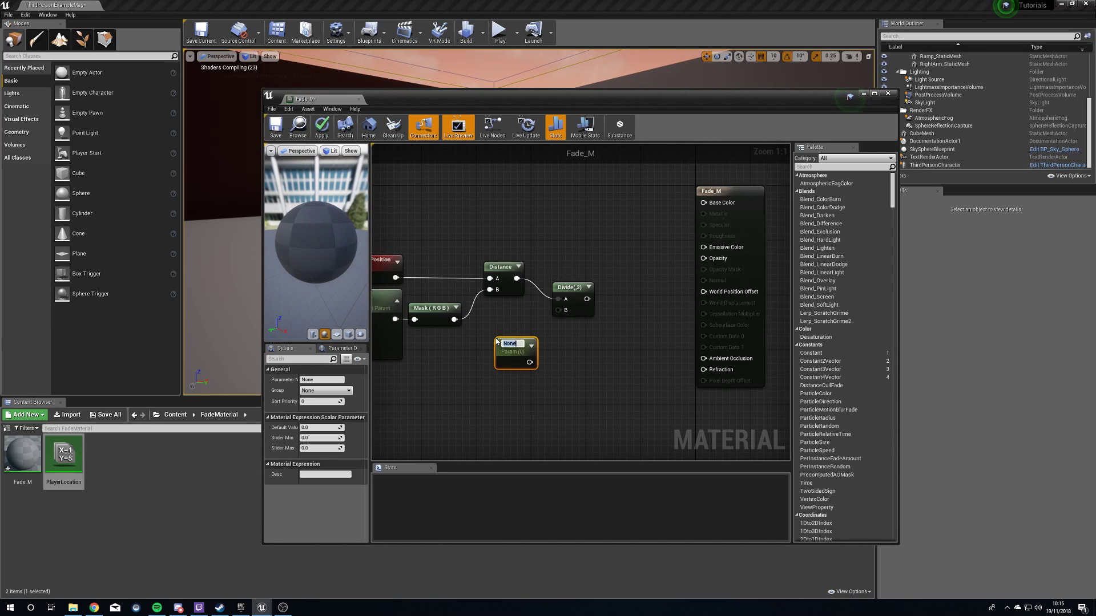
click(336, 380)
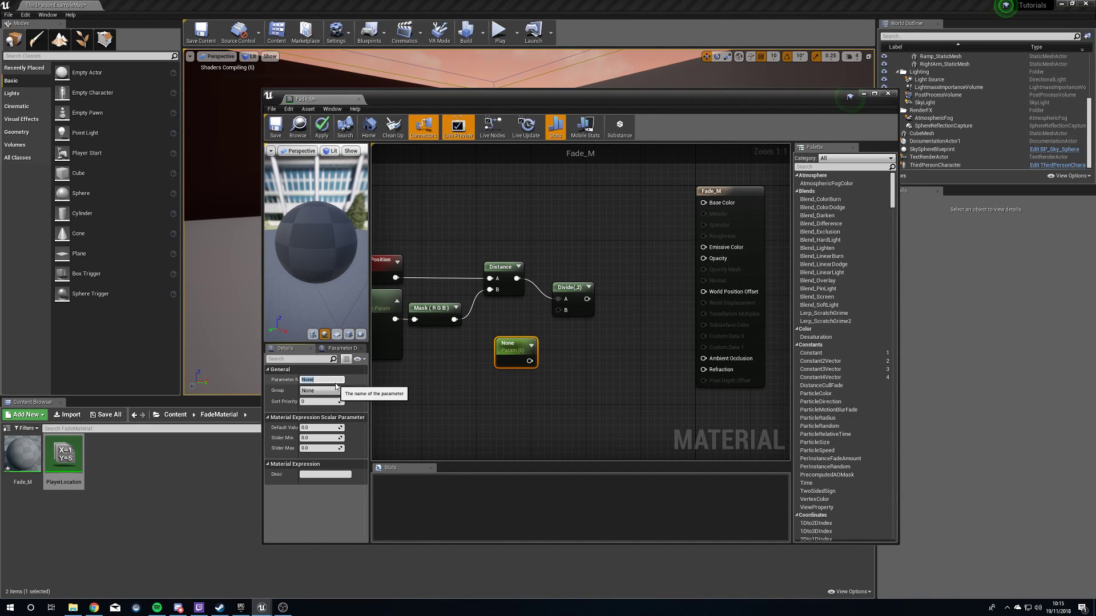
text(Sphere Mask)
key(Return)
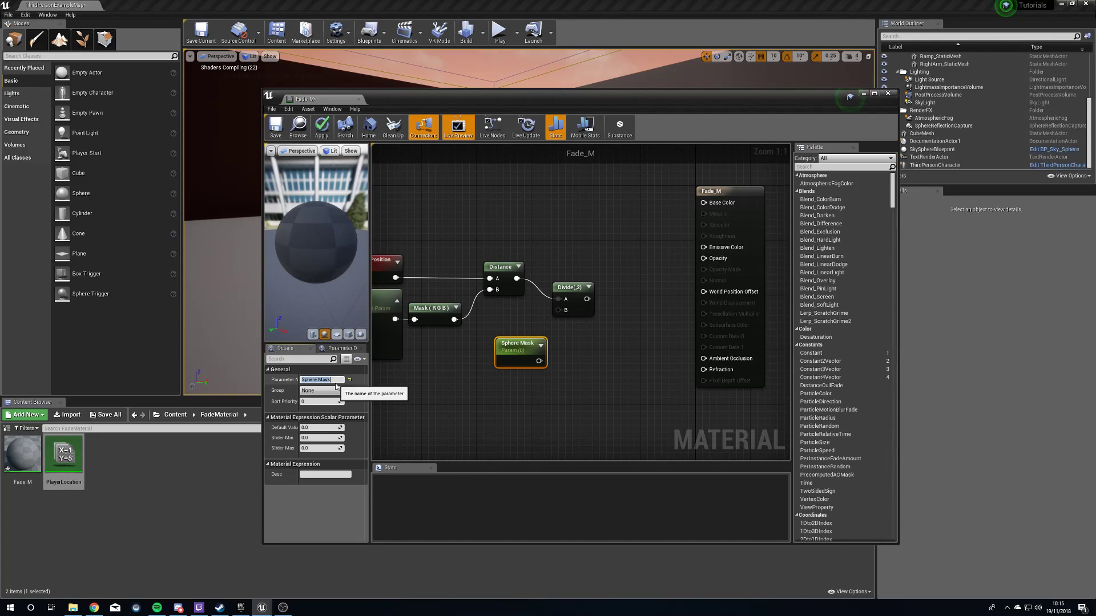
drag(538, 360, 558, 310)
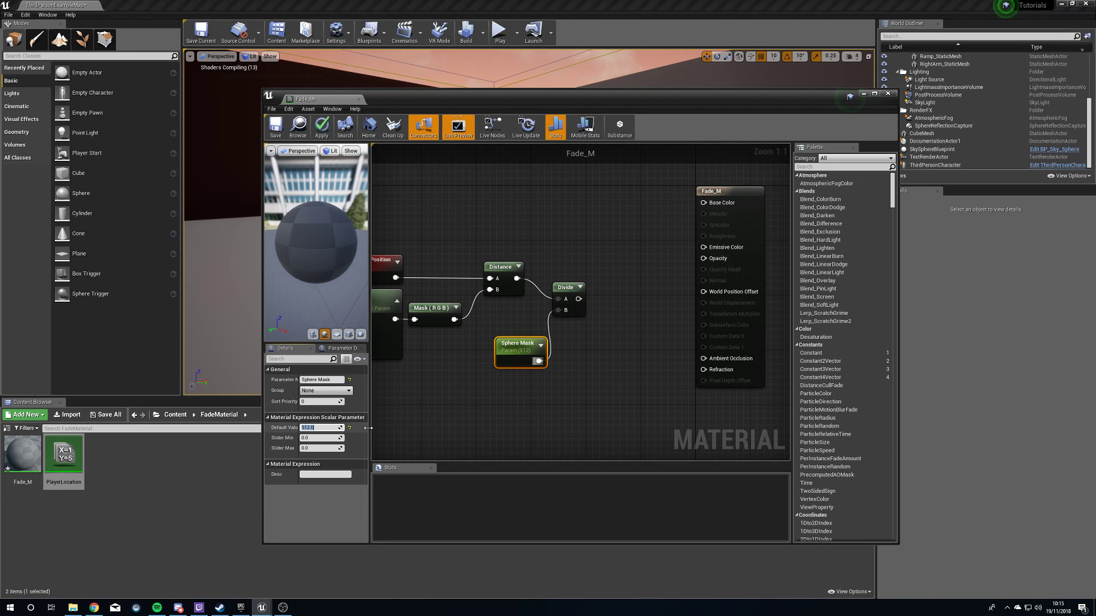
click(587, 374)
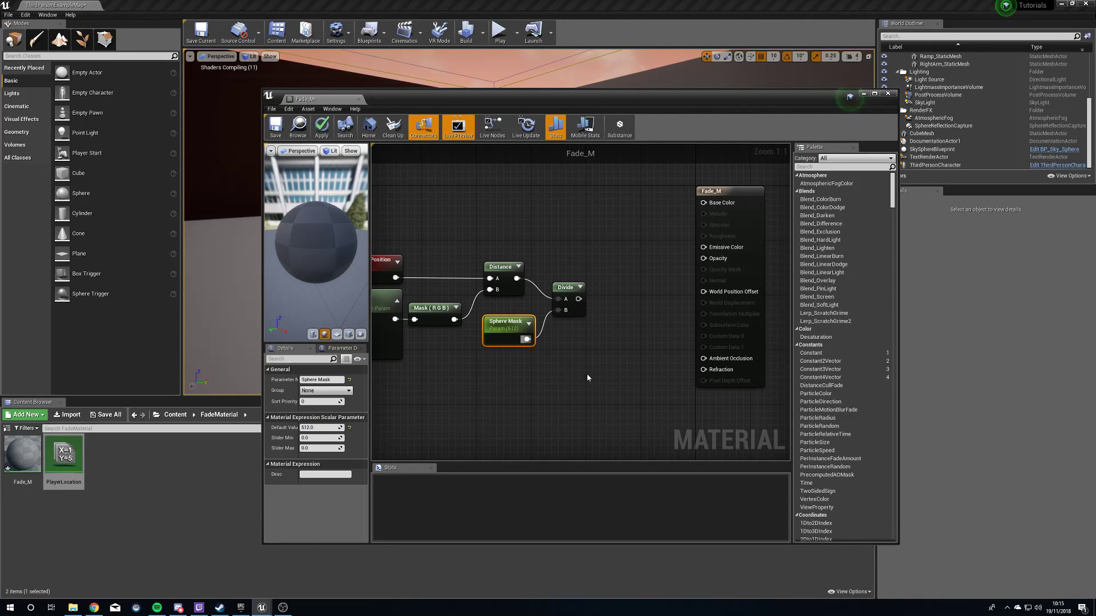
- Reposition the Fade_M result node and the Divide node to leave more space between the nodes
right_drag(587, 374, 486, 383)
drag(623, 201, 662, 202)
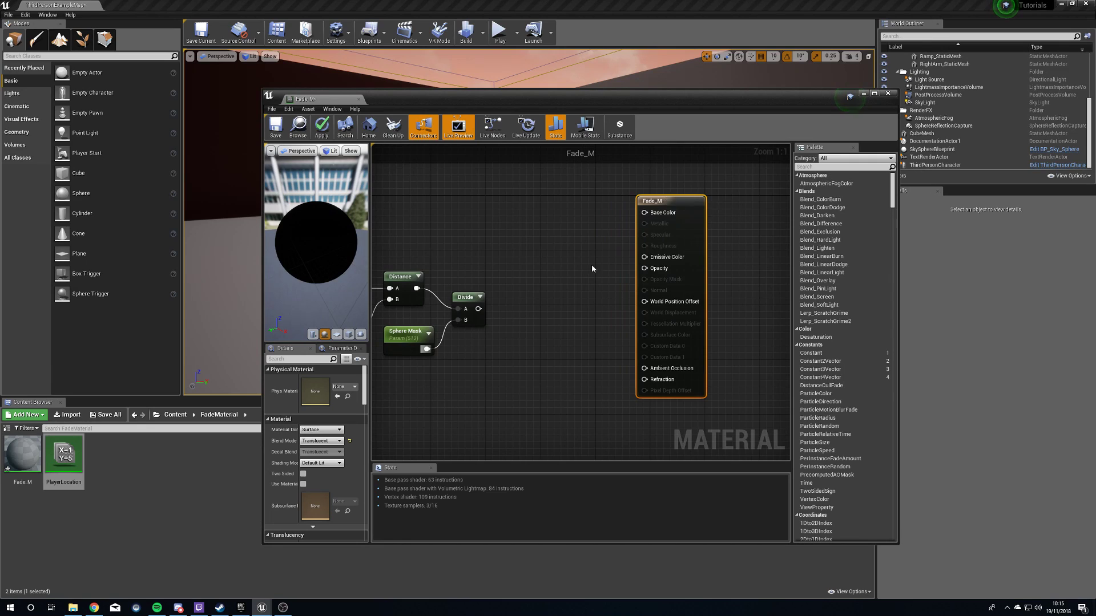
right_drag(591, 265, 761, 231)
drag(582, 301, 646, 303)
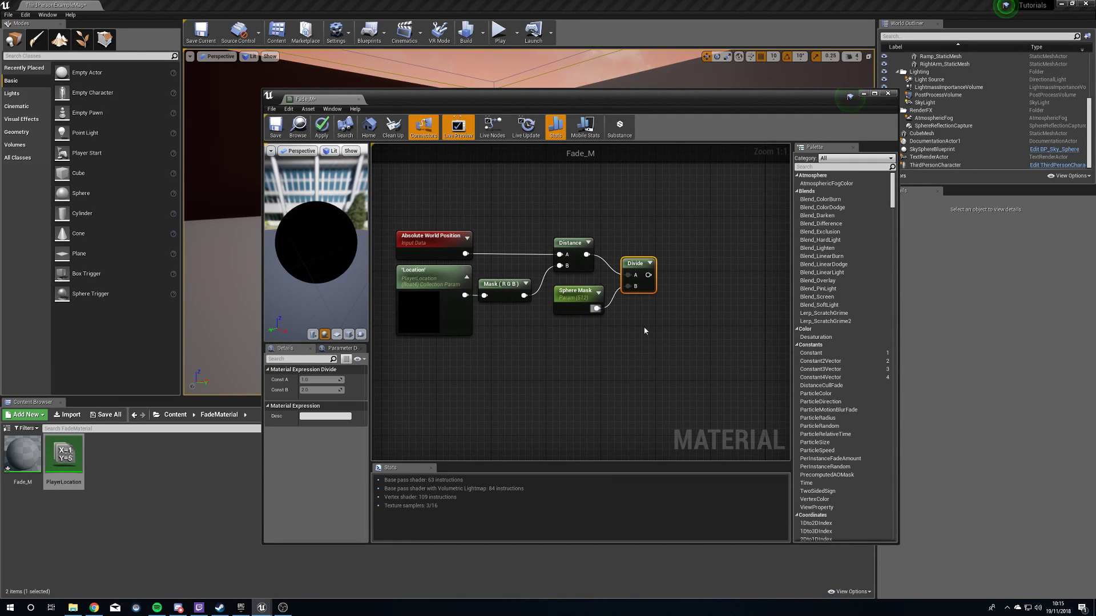
- Add a Clamp node, feed Divide's output into it and line it up beside the Divide node
right_drag(590, 368, 568, 378)
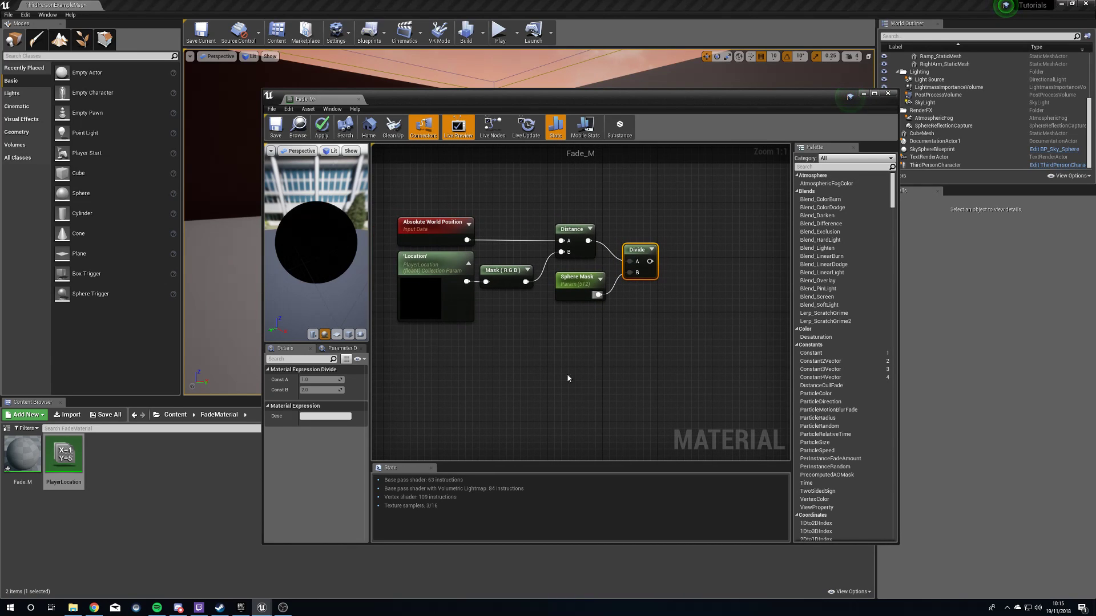
right_drag(623, 347, 623, 360)
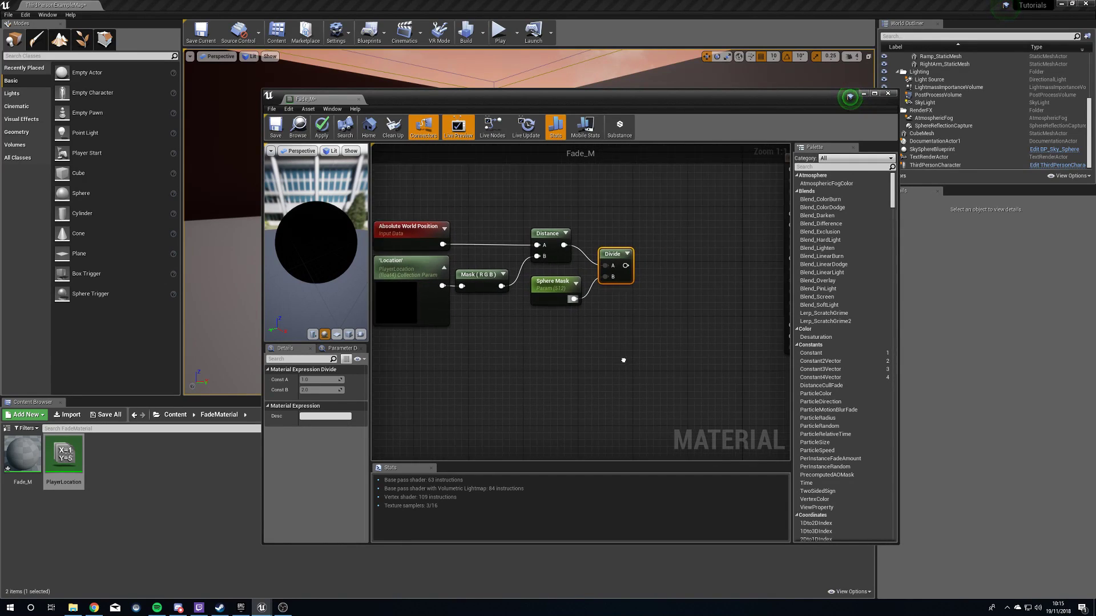
right_click(664, 289)
text(clamp)
key(Return)
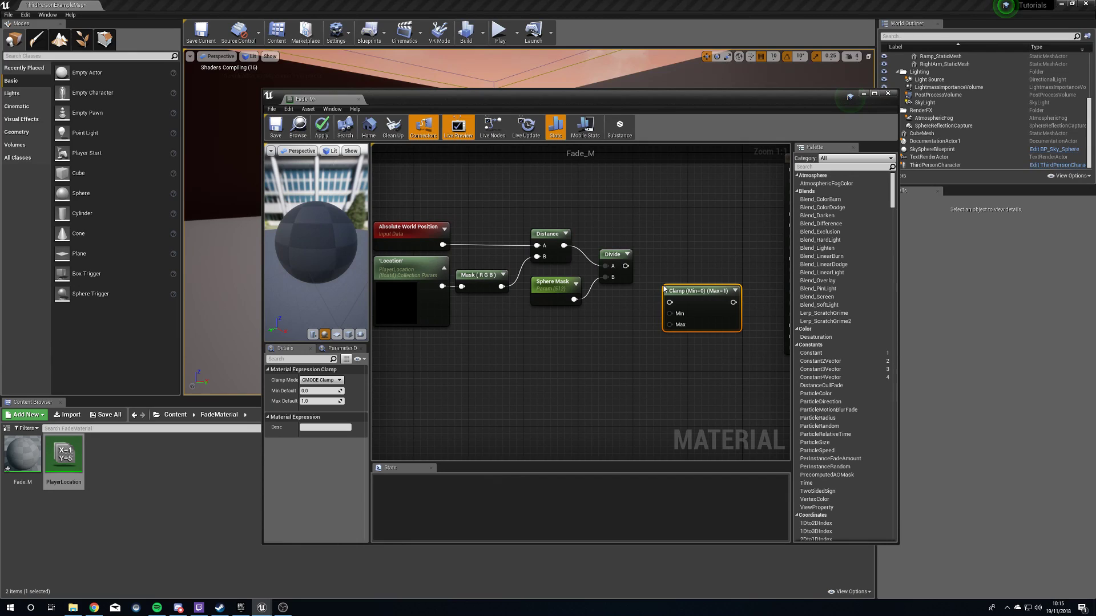
drag(626, 267, 677, 311)
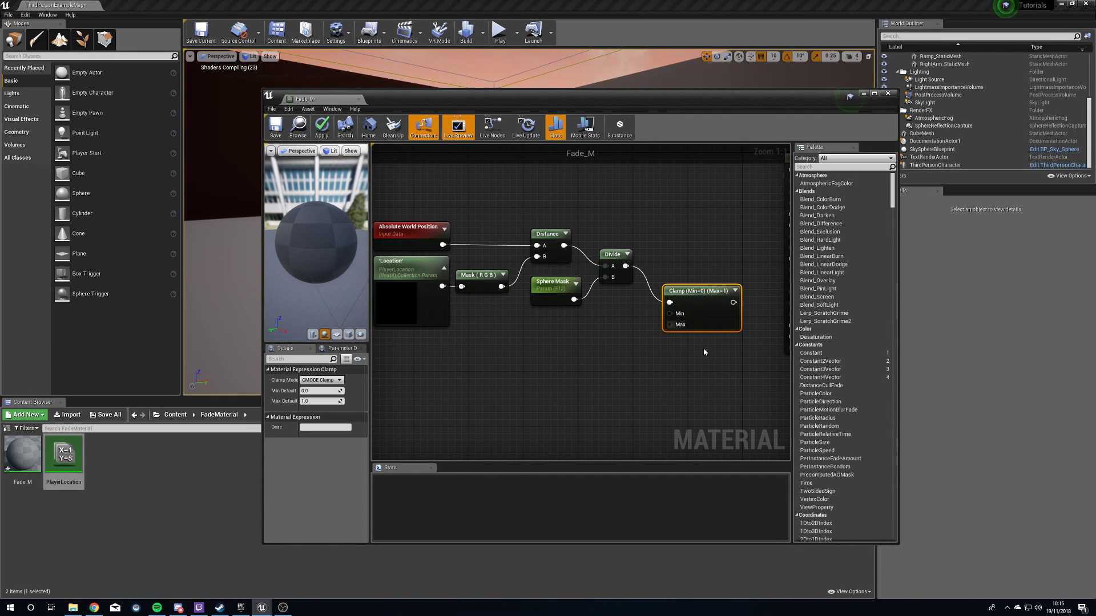
right_drag(764, 357, 595, 374)
drag(549, 311, 532, 274)
right_drag(597, 292, 564, 294)
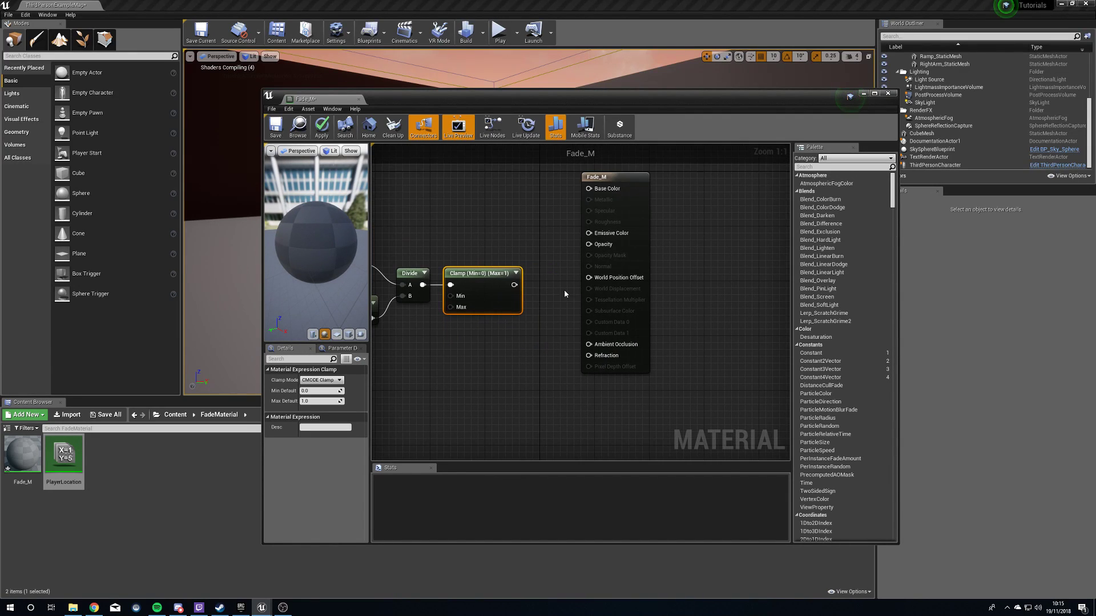
- Move the Fade_M result node farther away and connect Clamp's output to its Opacity input
drag(624, 179, 727, 178)
right_drag(541, 356, 571, 348)
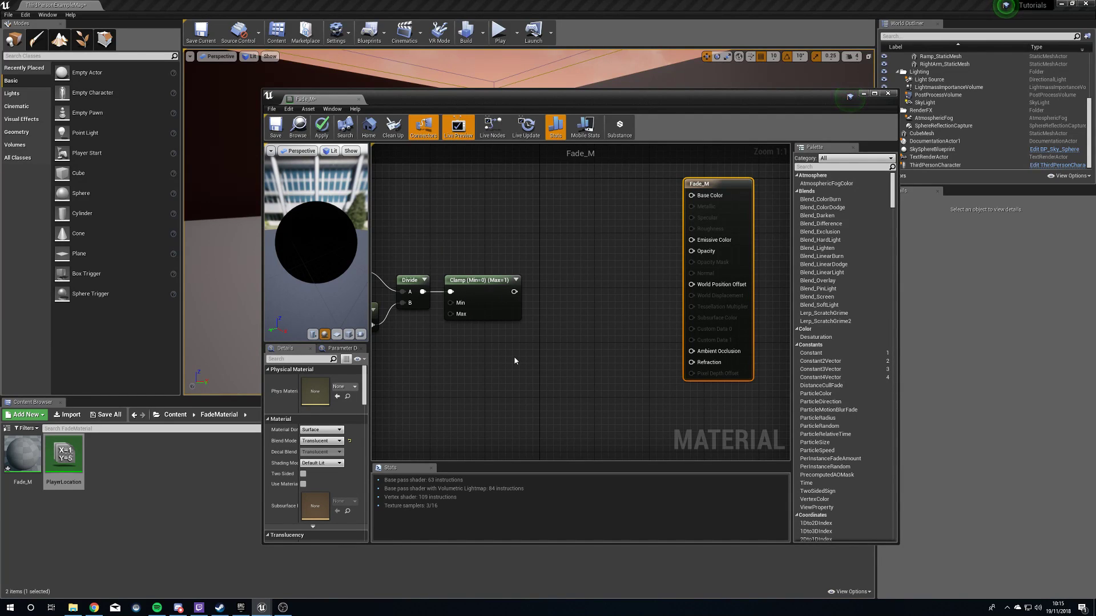
right_drag(524, 282, 505, 293)
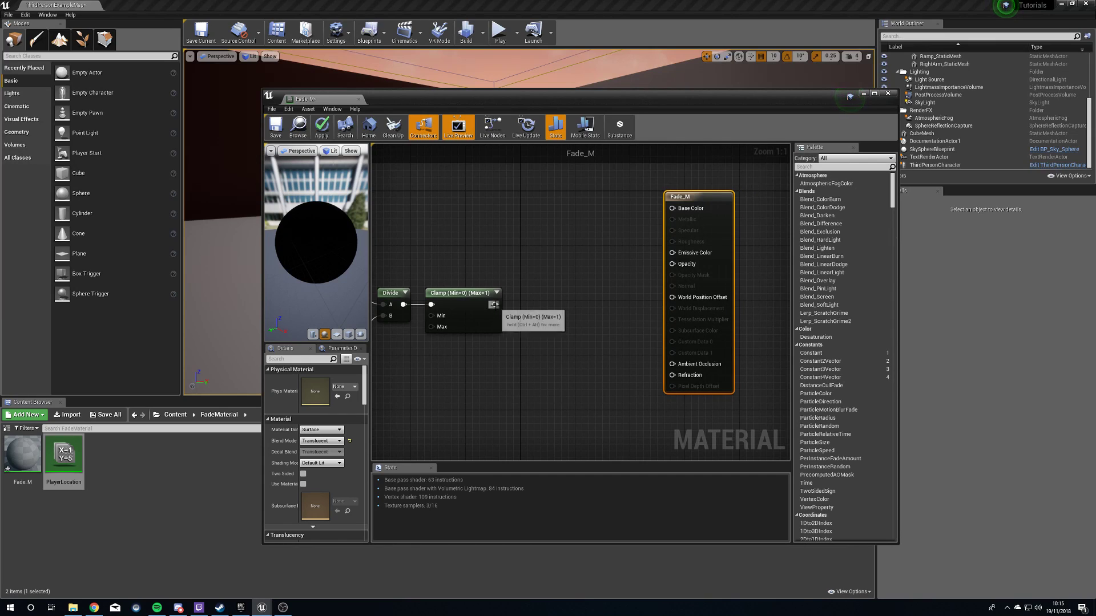
drag(494, 304, 673, 264)
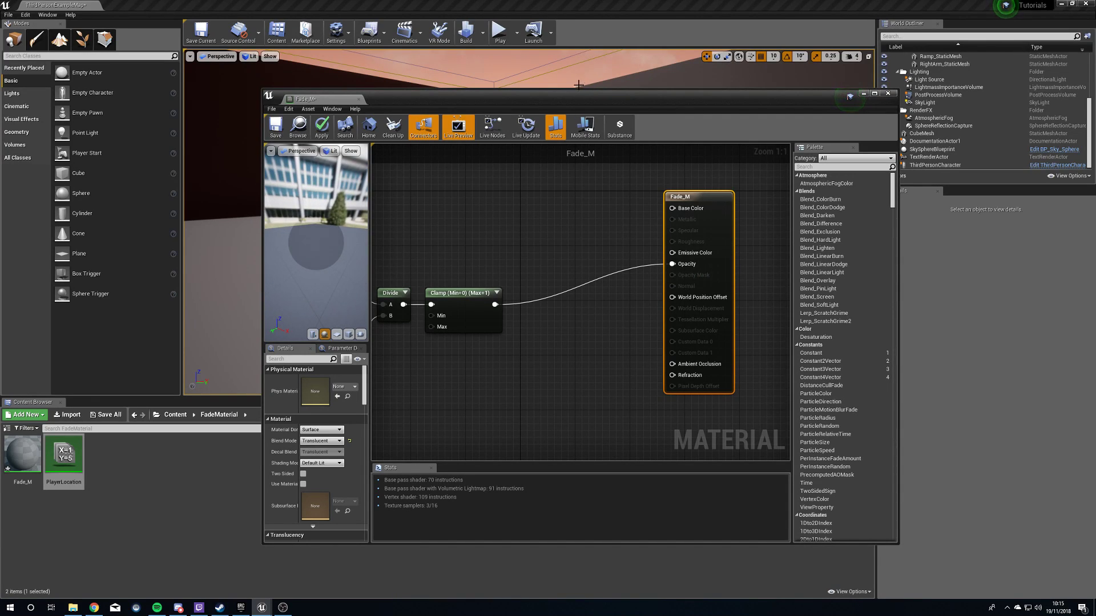
- Apply the changes to Fade_M and close the material editor
drag(580, 105, 697, 168)
click(437, 190)
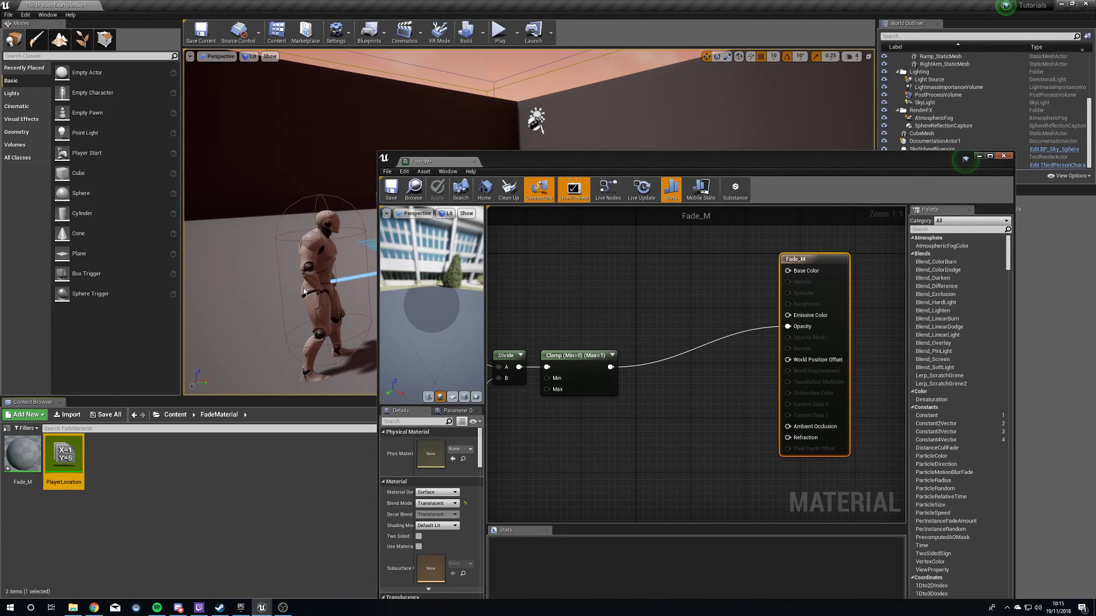
click(1003, 156)
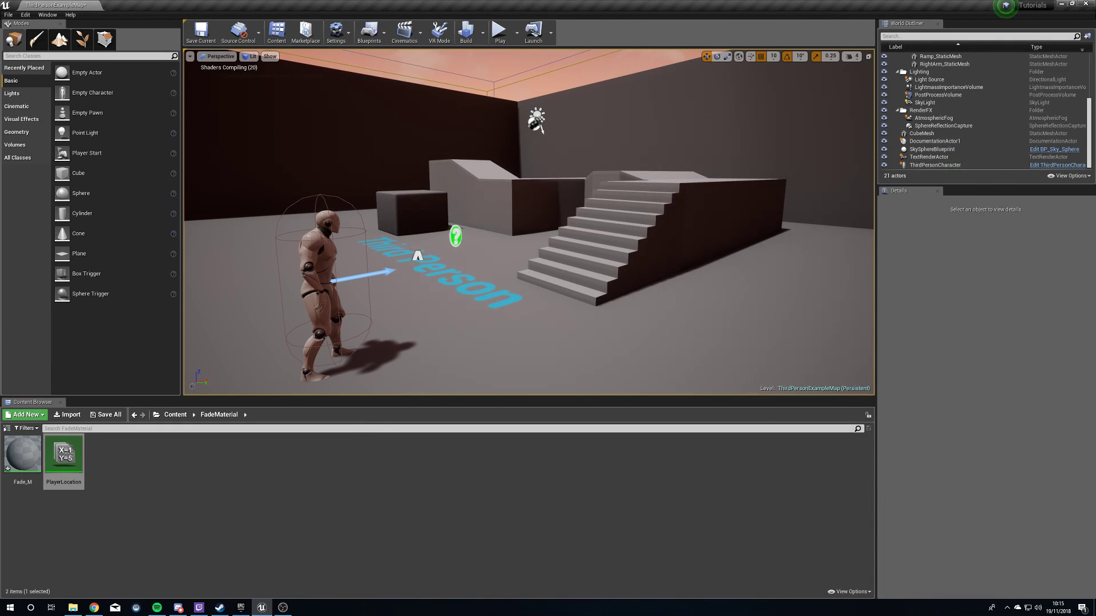
- Assign the Fade_M material to the staircase and the other walkway and ramp meshes in the level
click(634, 240)
click(40, 453)
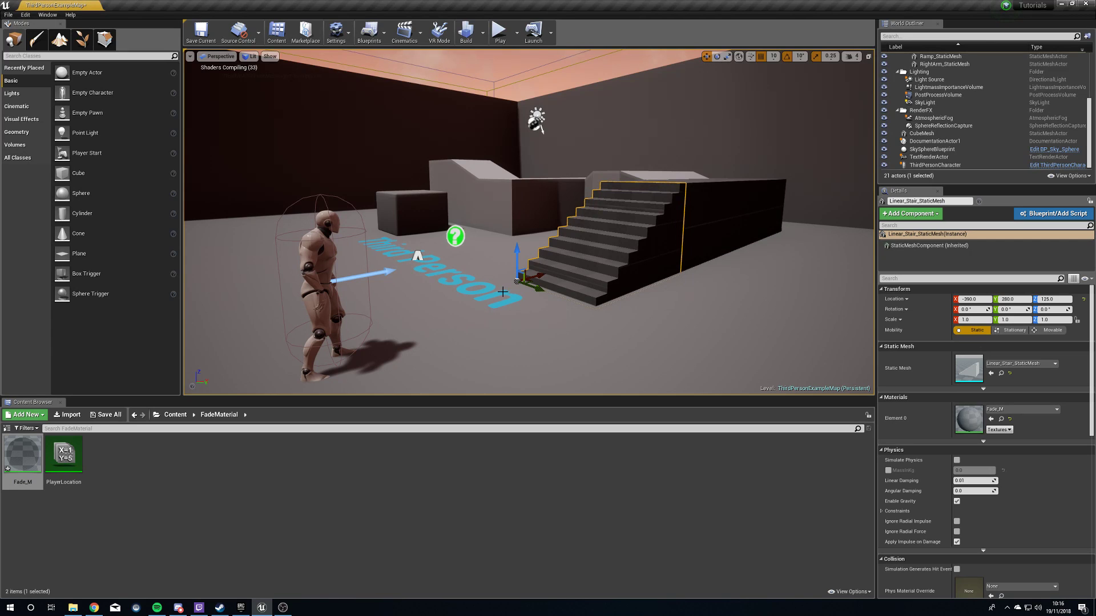
right_click(580, 320)
mouse_move(503, 352)
right_down()
mouse_move(576, 251)
mouse_move(508, 365)
mouse_move(508, 352)
right_up()
drag(17, 455, 579, 135)
drag(23, 453, 492, 122)
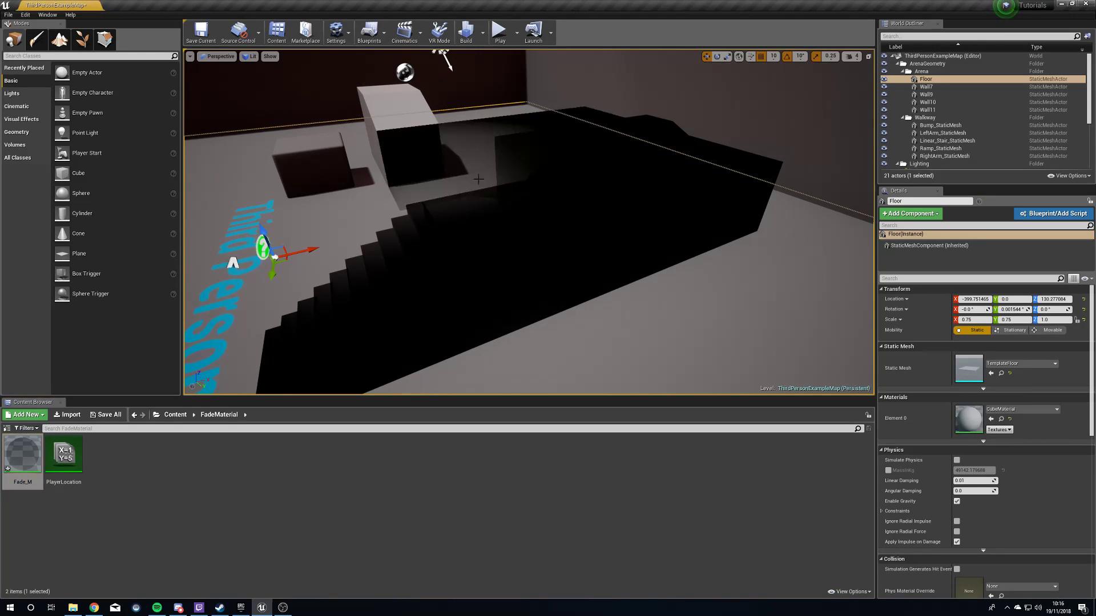
drag(13, 468, 378, 120)
right_drag(399, 214, 365, 214)
right_drag(618, 247, 426, 216)
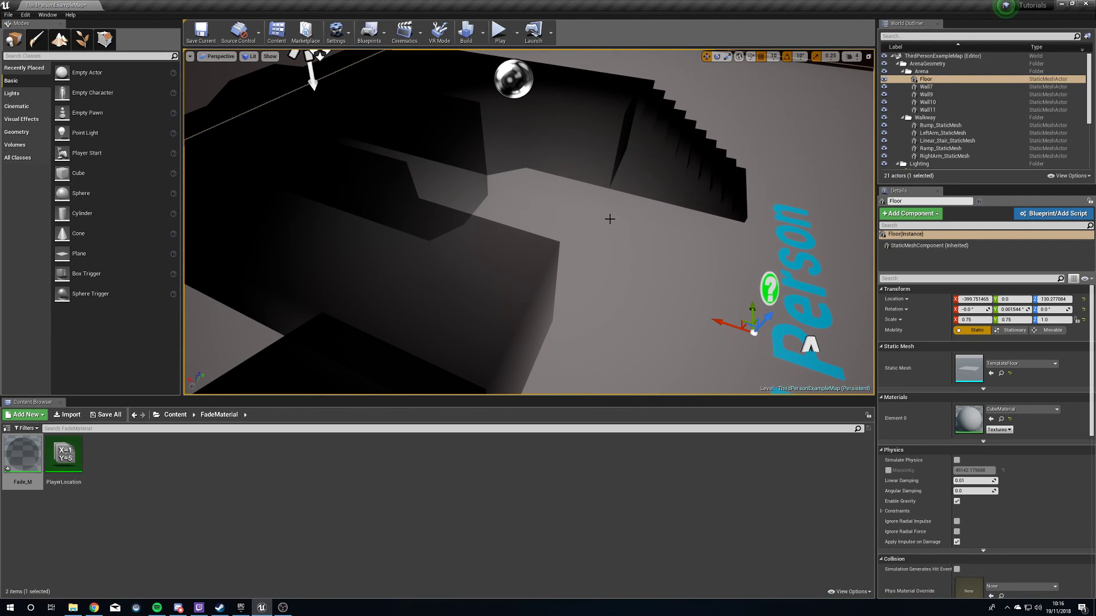
- Play the level and run the character around the walkway to examine the distance fade, then stop playing
click(499, 31)
key(s)
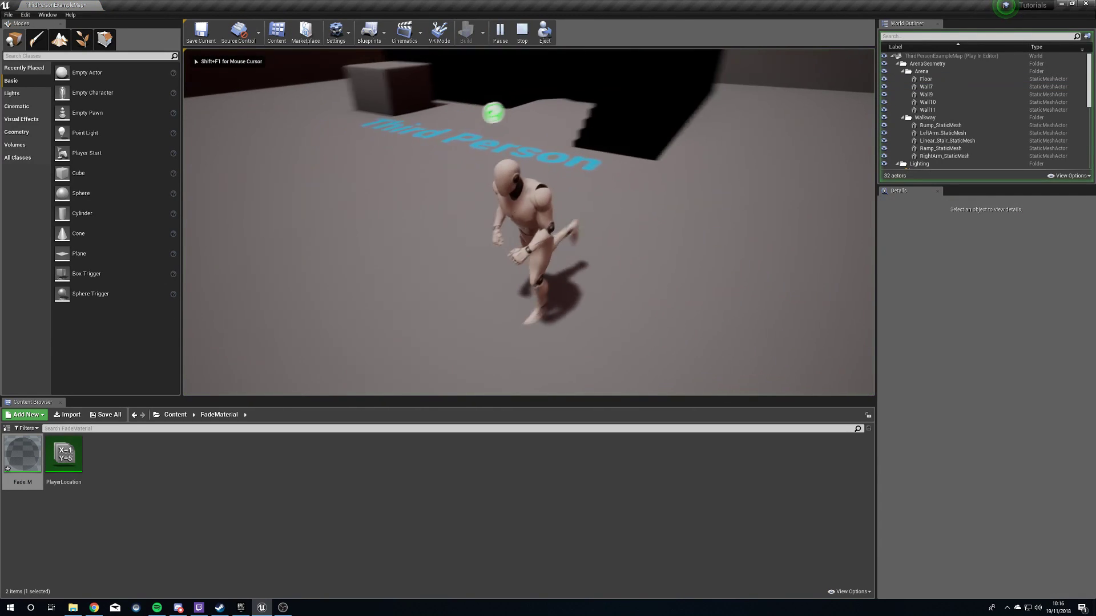
key(w)
key(d)
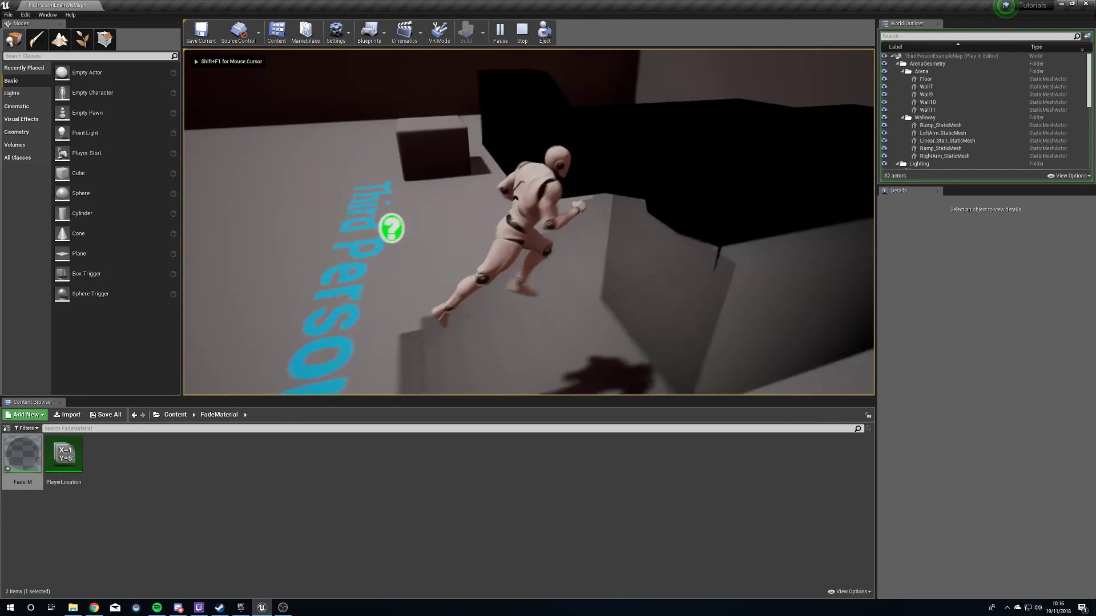
key(w)
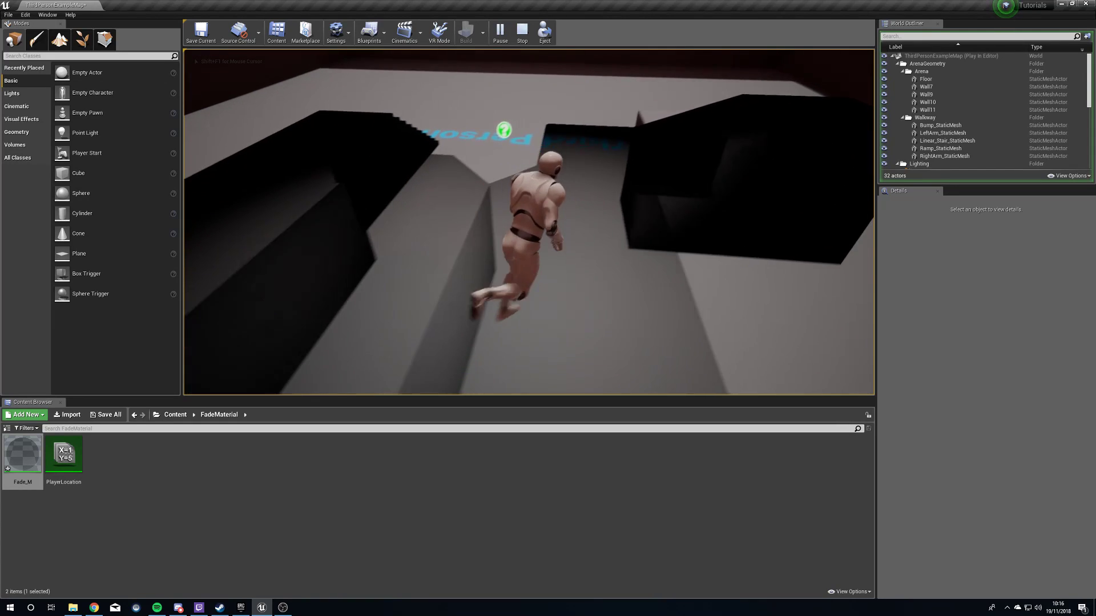
key(s)
key(w)
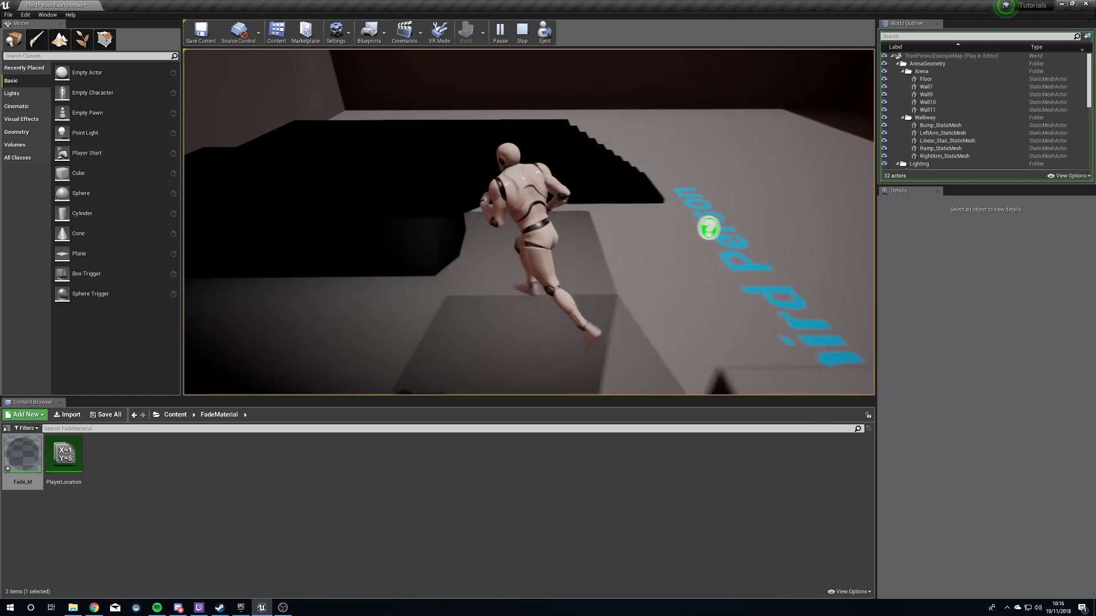
key(w)
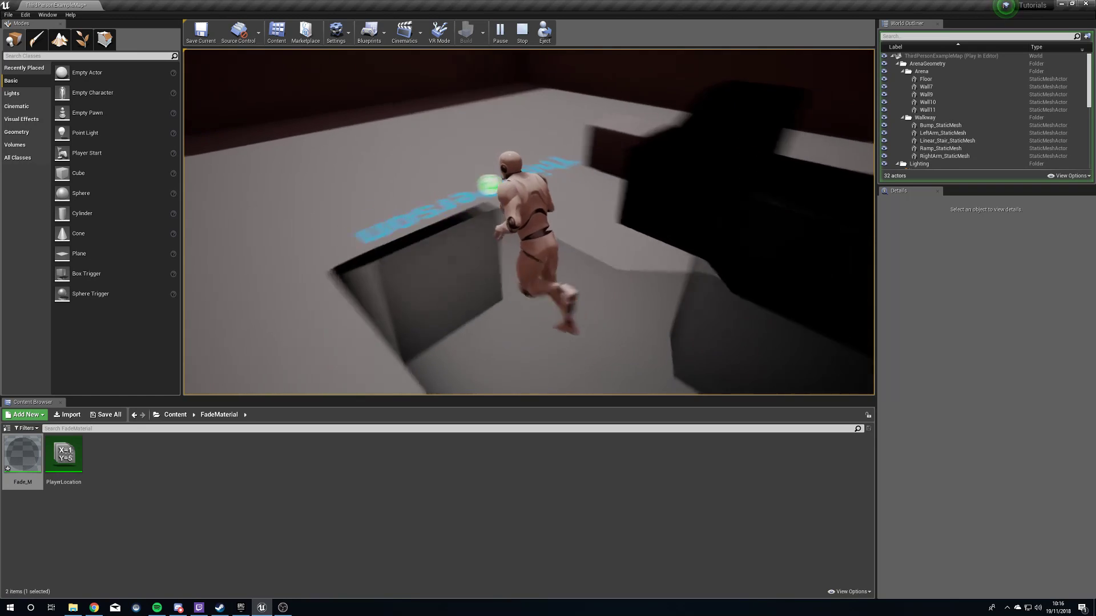
key(Escape)
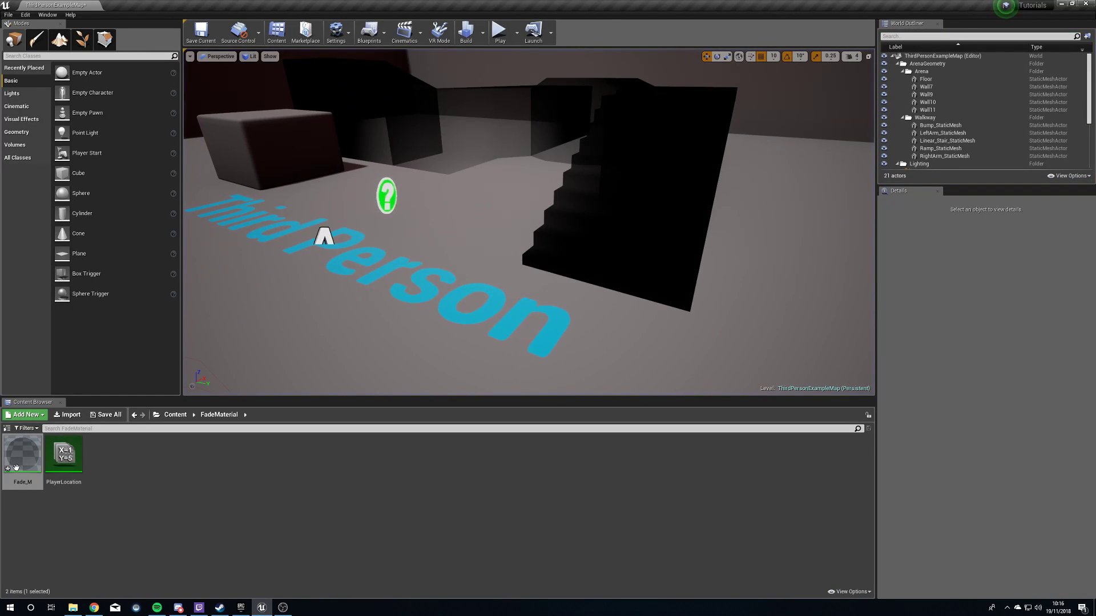
- Reopen the Fade_M material and add a One Minus node between Clamp and the result node
double_click(23, 454)
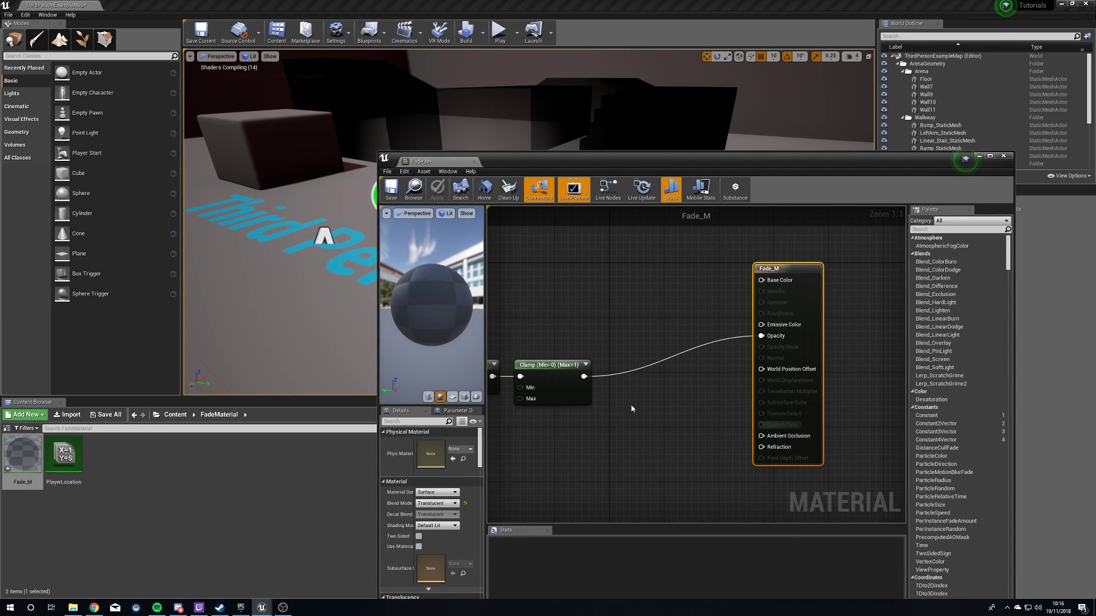
right_drag(596, 406, 674, 401)
drag(660, 380, 724, 371)
click(713, 378)
click(713, 378)
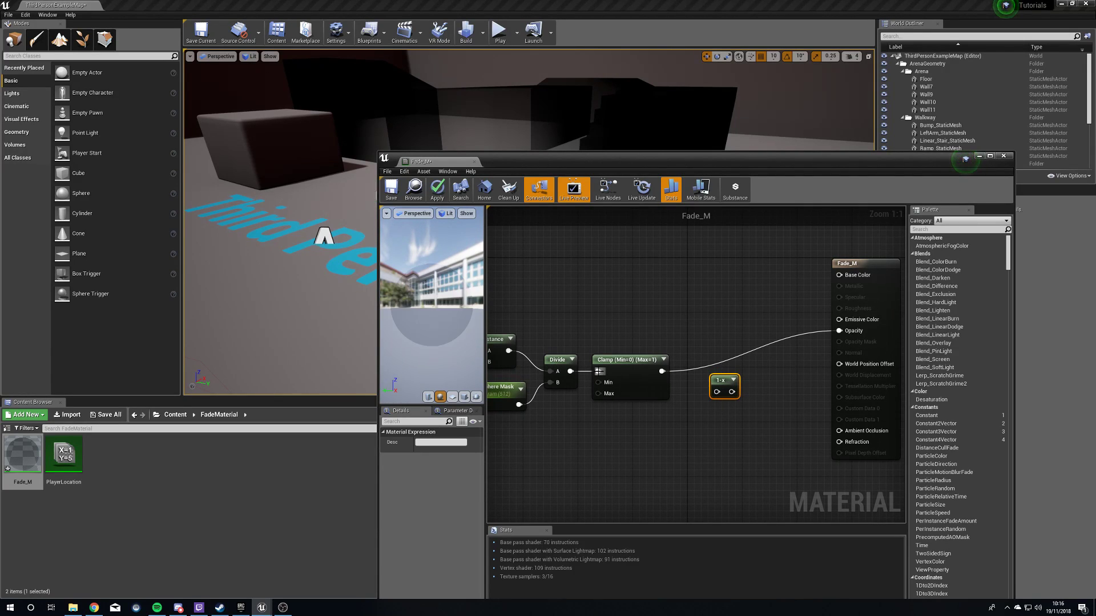
- Route Clamp's output through the 1-x node into Opacity and align the 1-x node with Clamp
drag(662, 372, 846, 333)
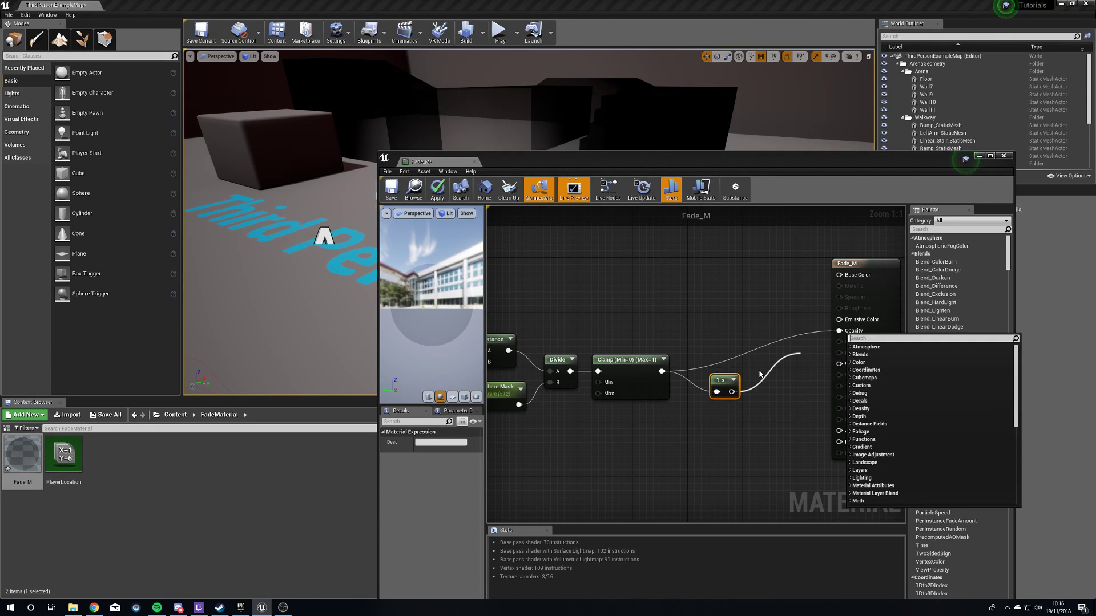
click(759, 372)
drag(731, 392, 839, 330)
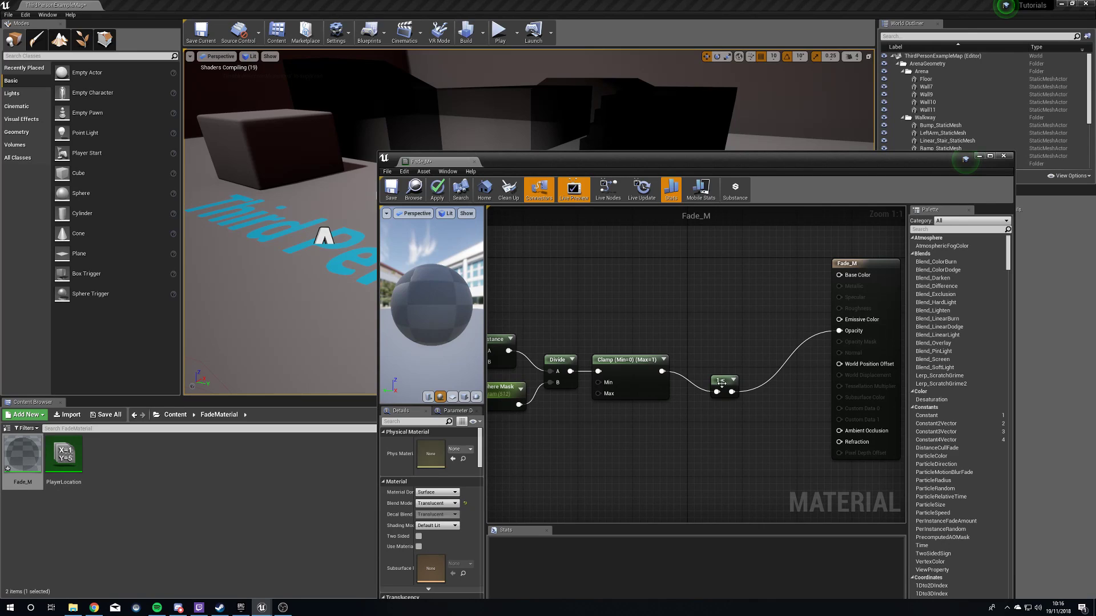
click(725, 366)
- Apply the inverted opacity setup to Fade_M and close its editor
click(561, 315)
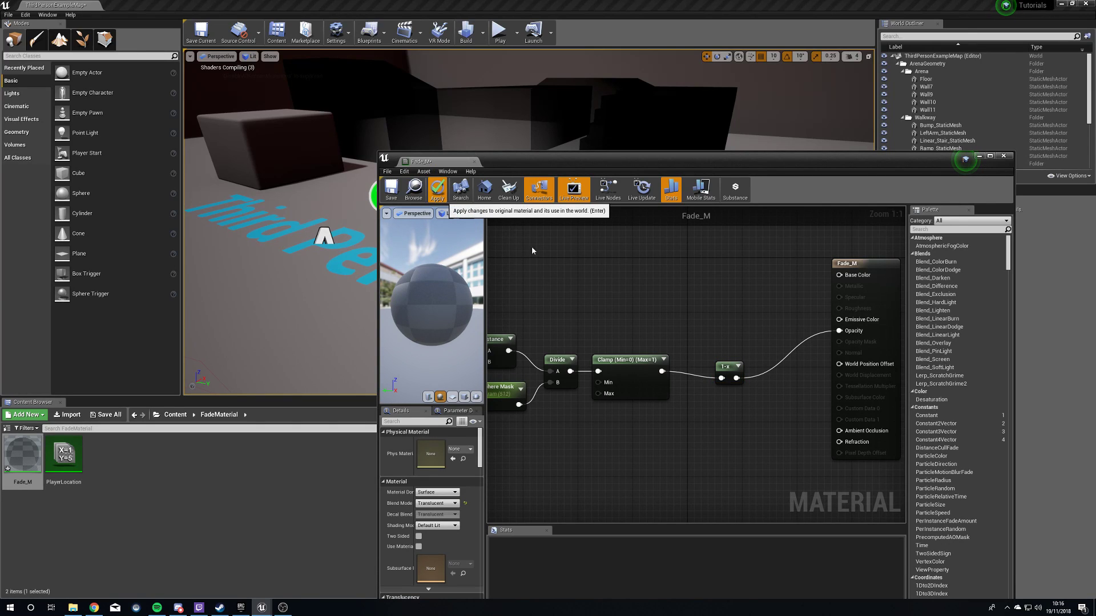
click(437, 188)
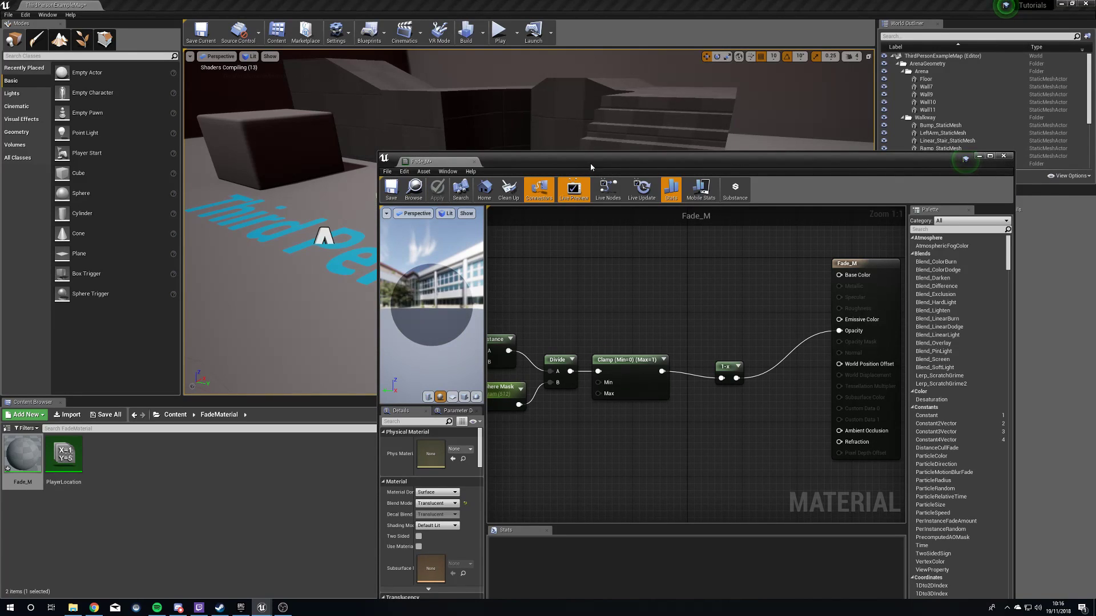
click(1003, 155)
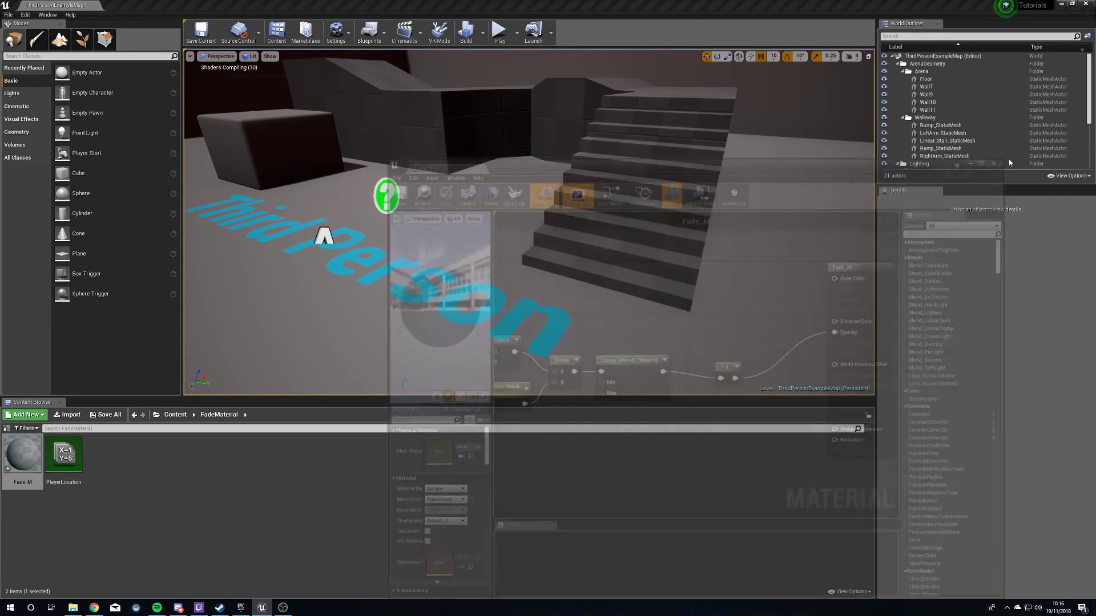
- Play the level, run the character around the walkway and stairs to examine the inverted distance fade, and stop playing
click(500, 33)
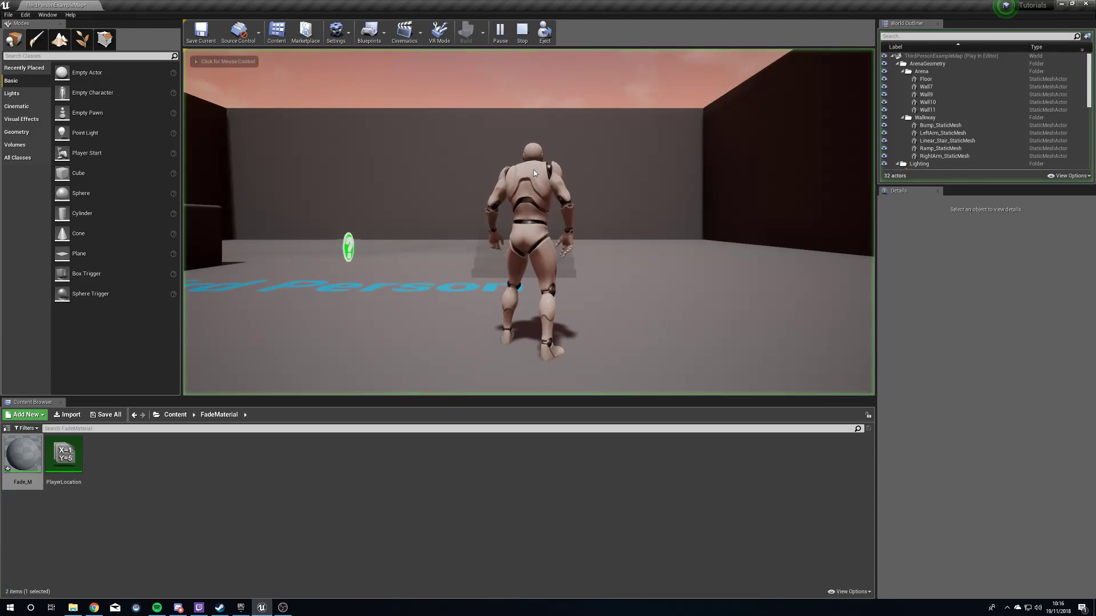
key(s)
key(w)
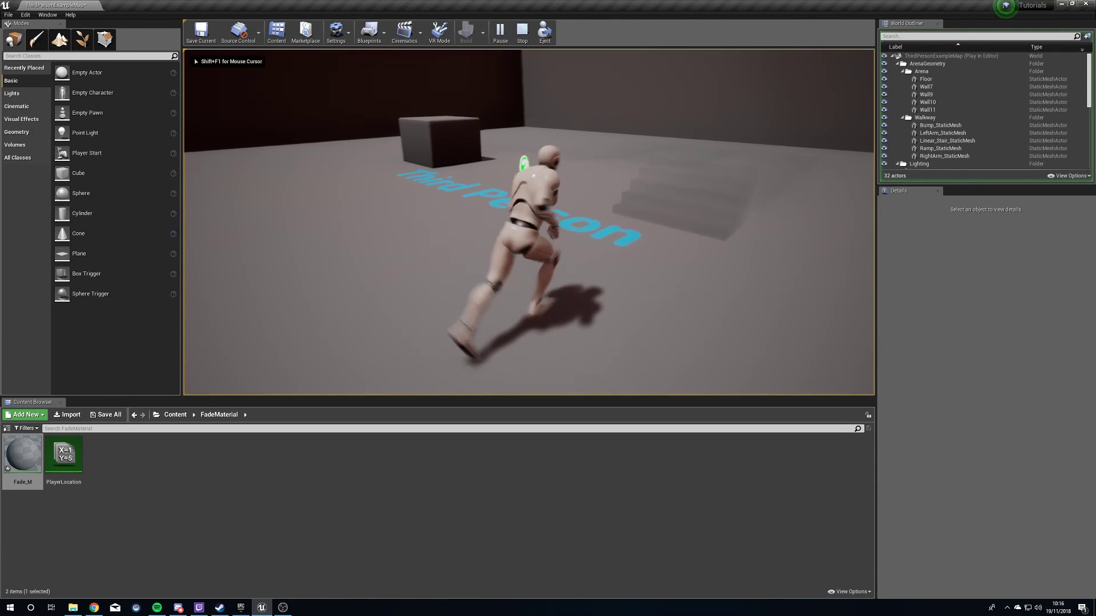
key(d)
key(w)
key(d)
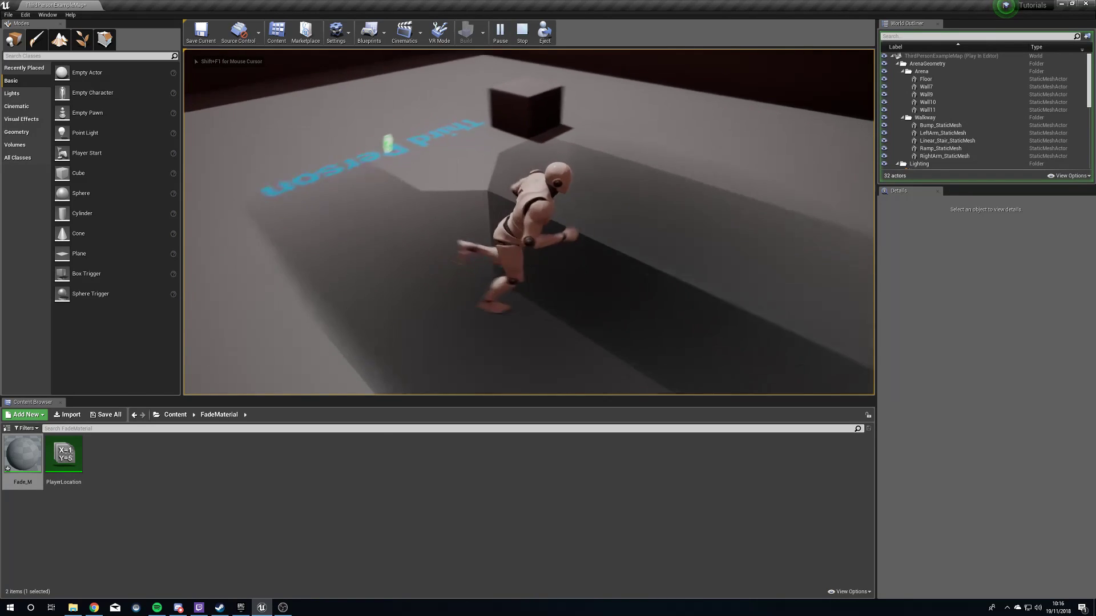
key(a)
key(w)
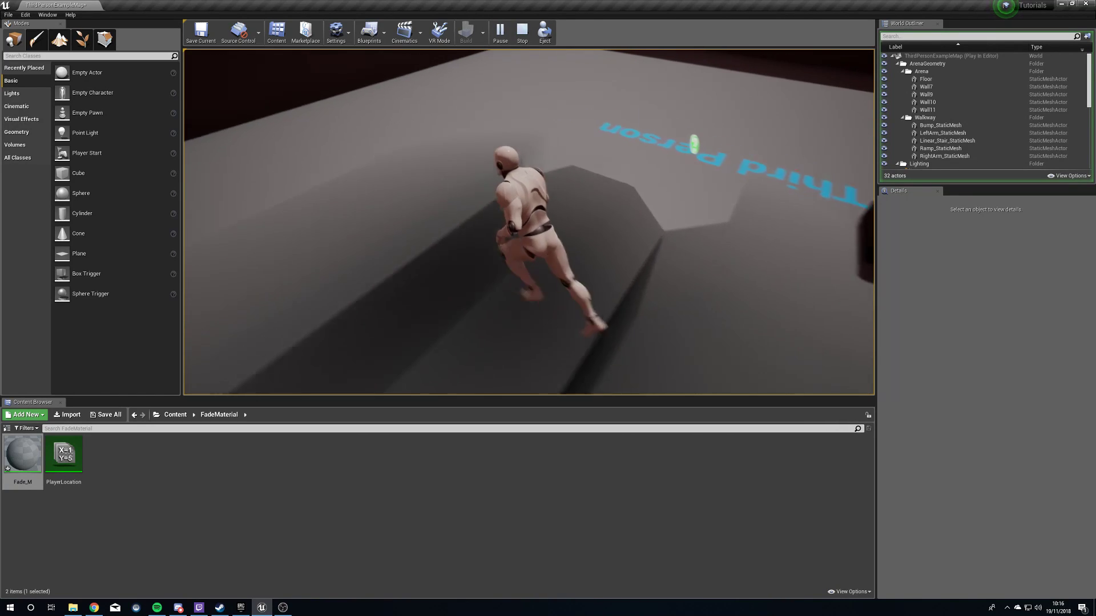
key(w)
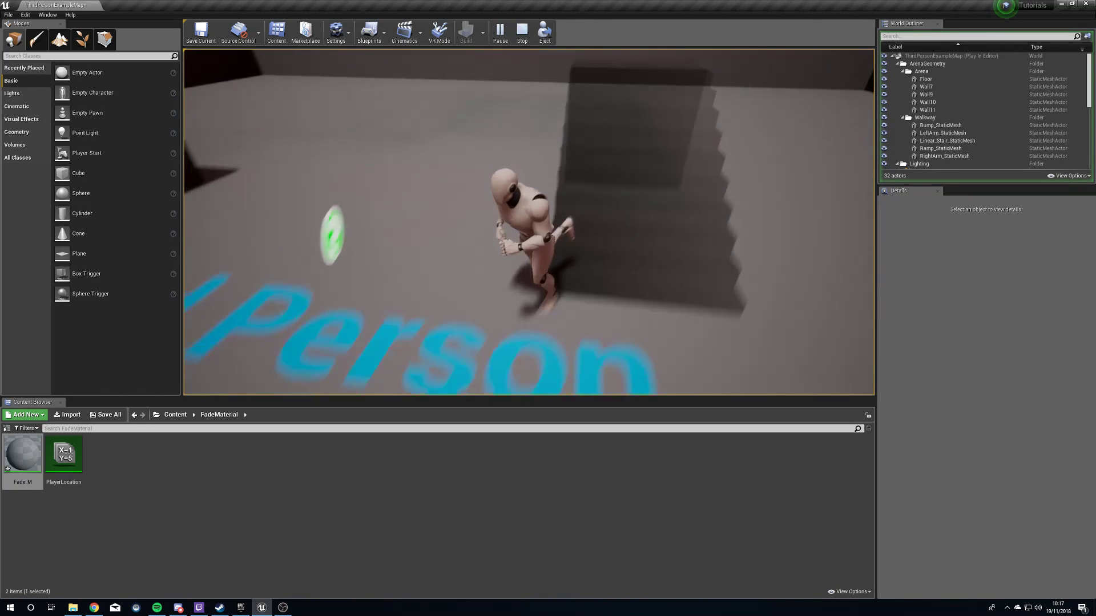
key(Escape)
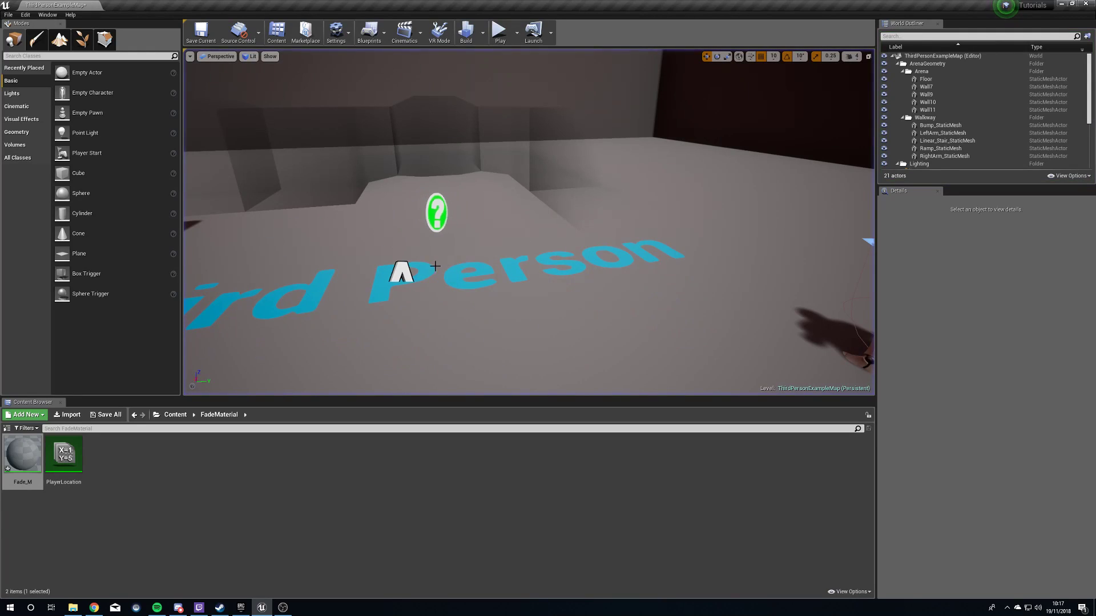
- Feed Fade_M's Base Color from a Constant3Vector set to grey with R, G and B at 0.270833, and apply the material
double_click(32, 456)
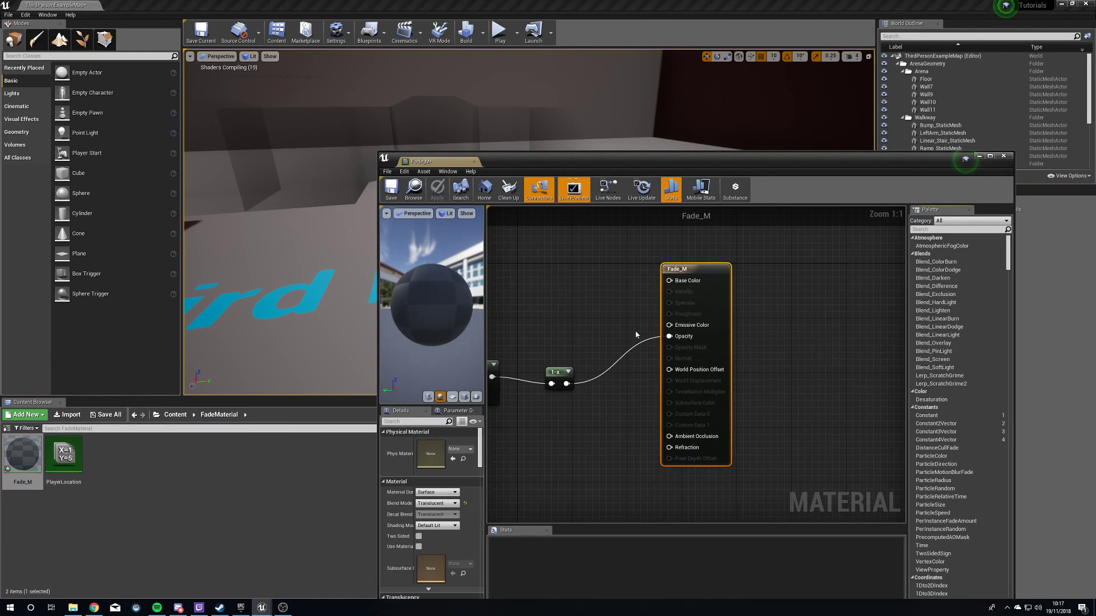
click(636, 286)
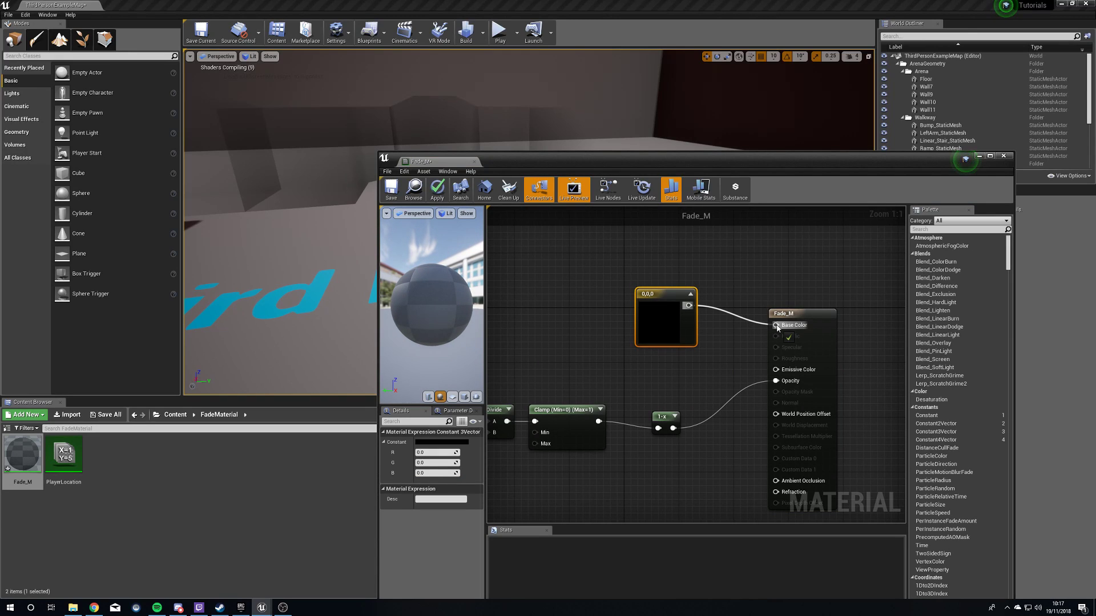
click(436, 443)
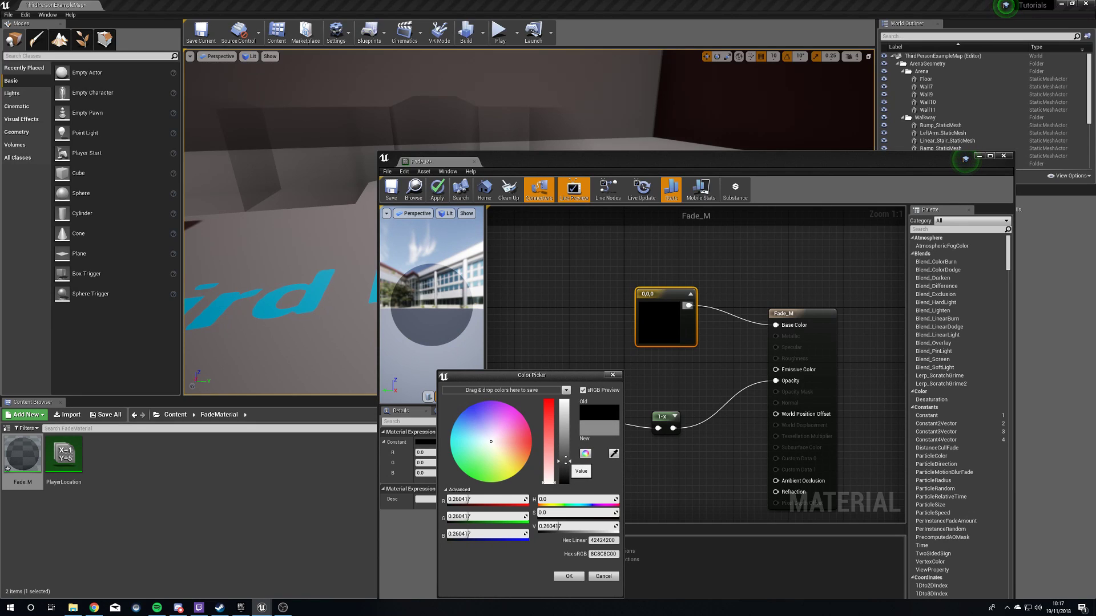
click(571, 576)
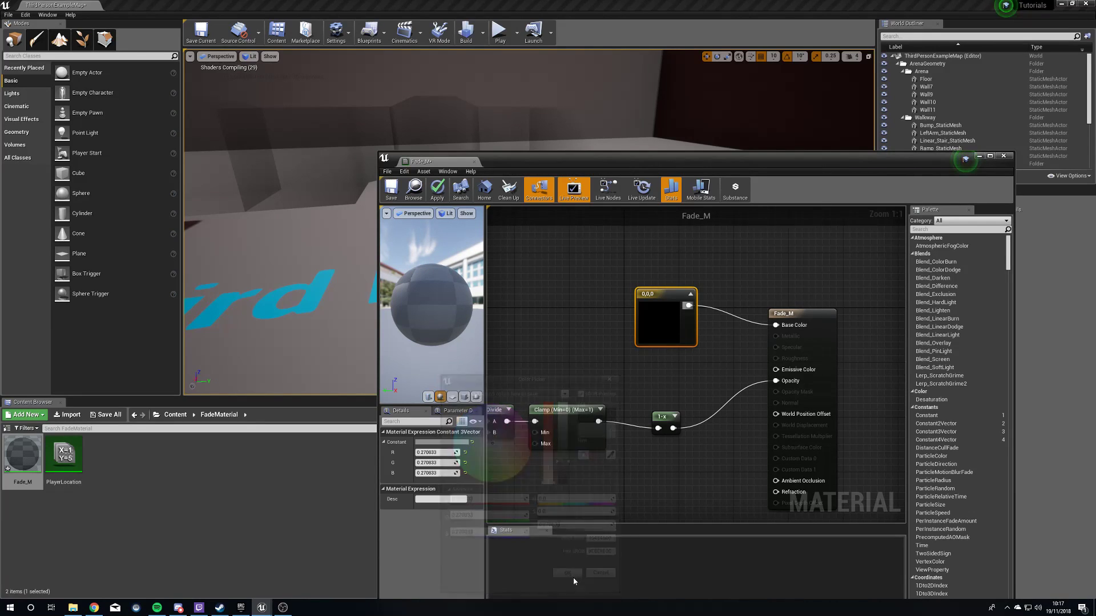
click(433, 192)
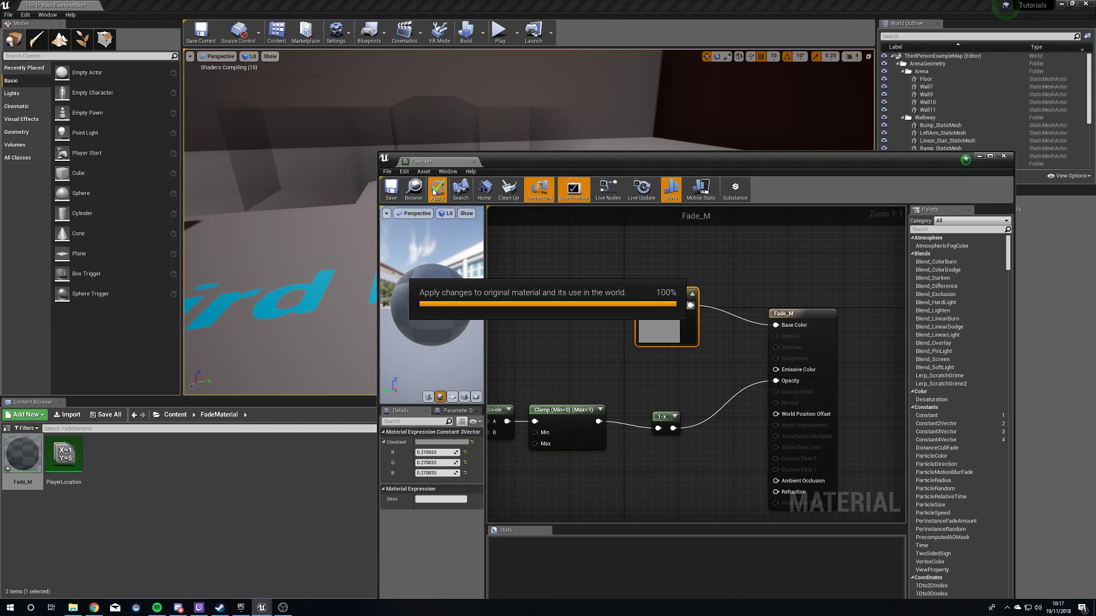
click(1005, 156)
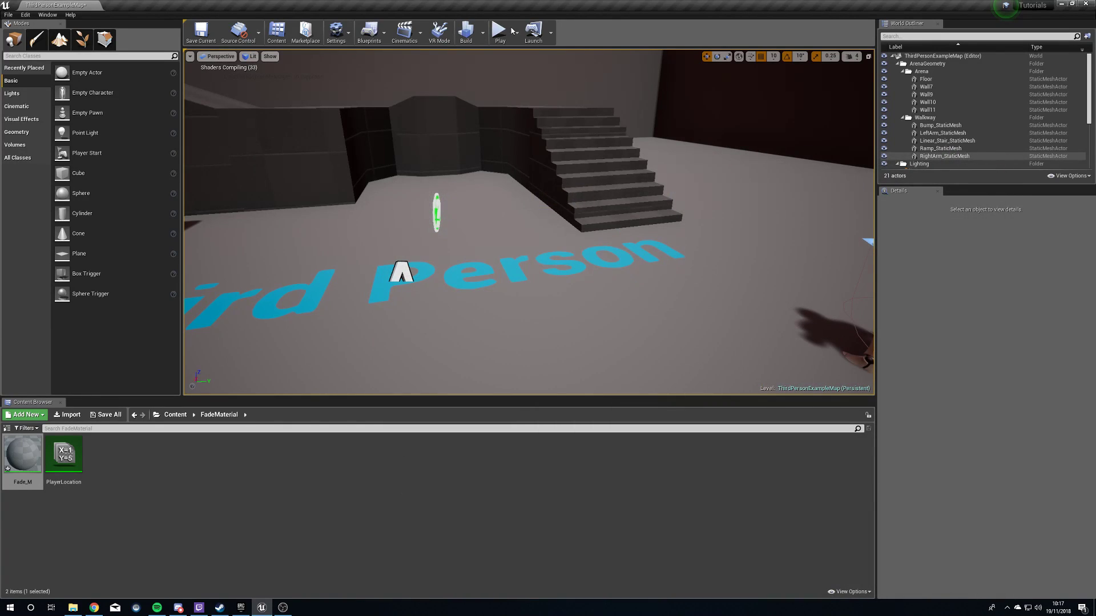
- Play the level and run and jump the character around the walkway and cube to examine the grey fading material
click(500, 31)
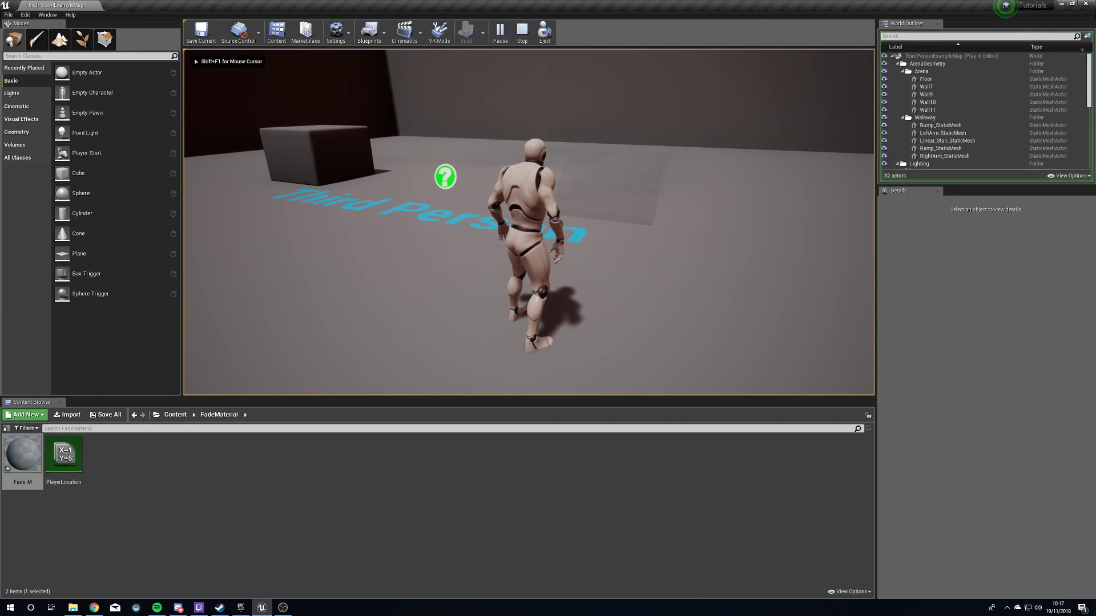
key(w)
key(d)
key(d)
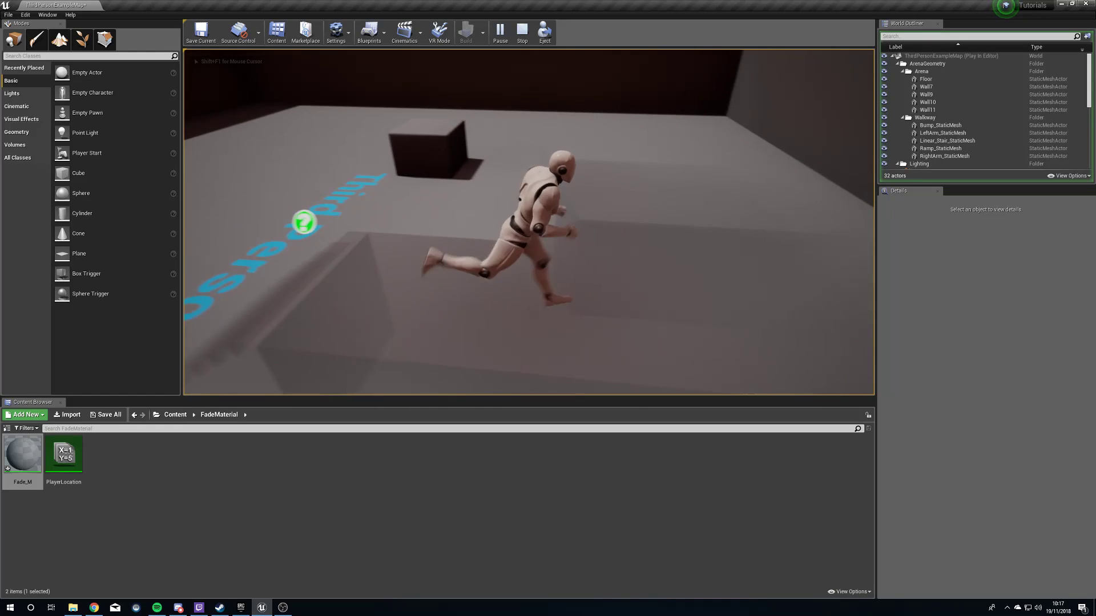
key(w)
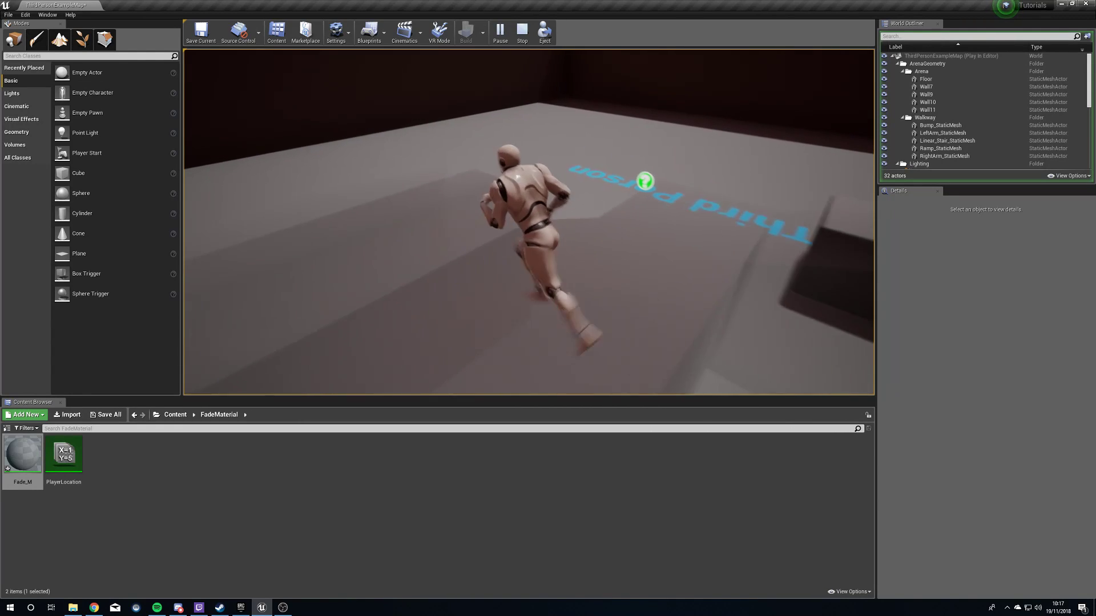
key(a)
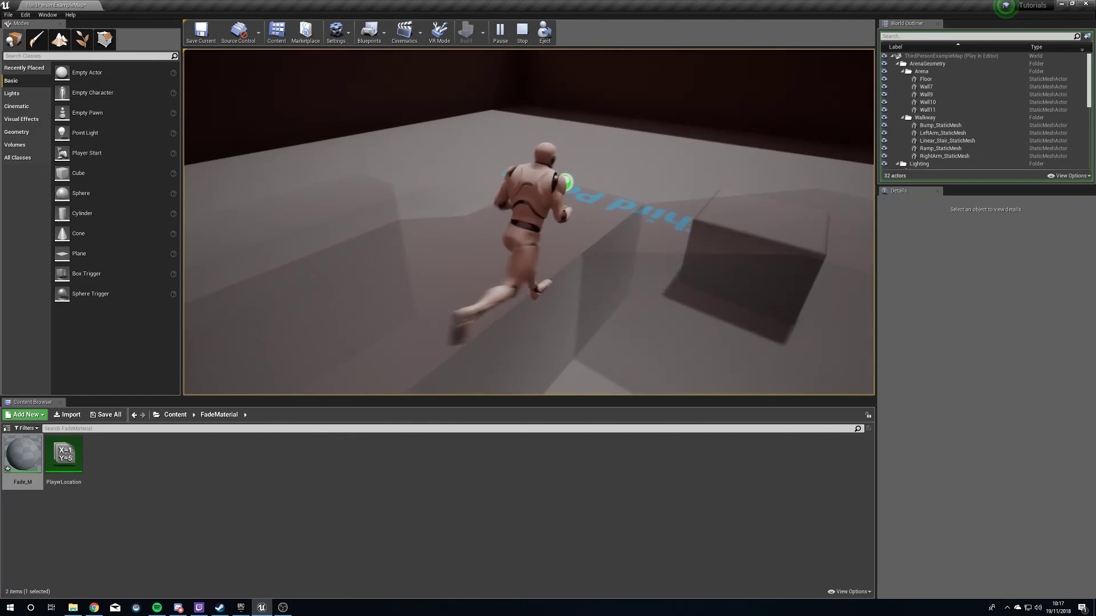
key(space)
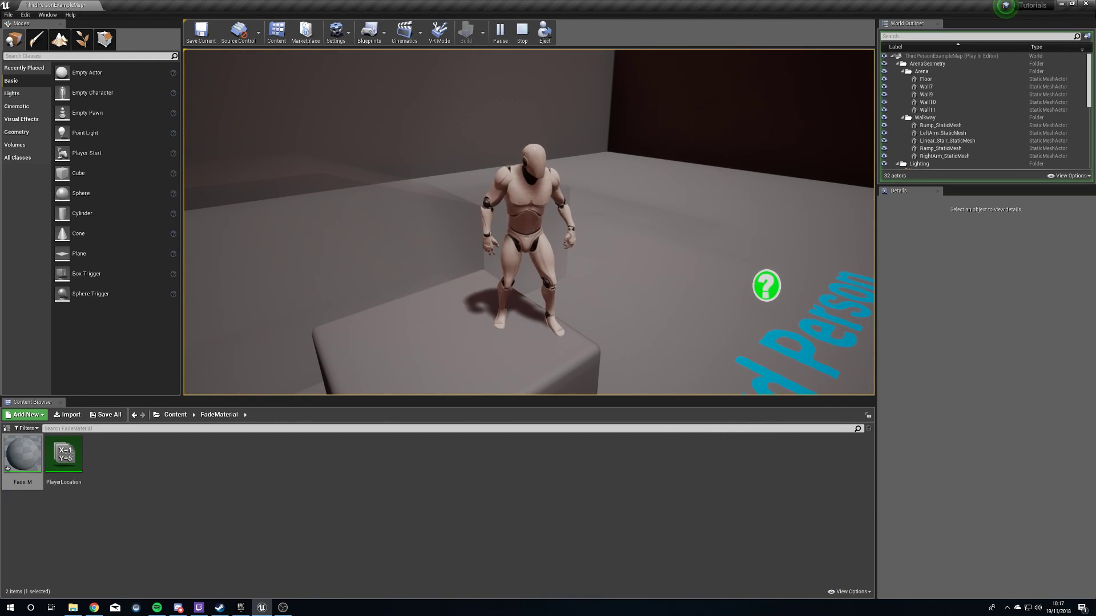
- Switch repeatedly between the Shader Complexity and Lit views from afar to compare the cost of the faded walkway
key(F5)
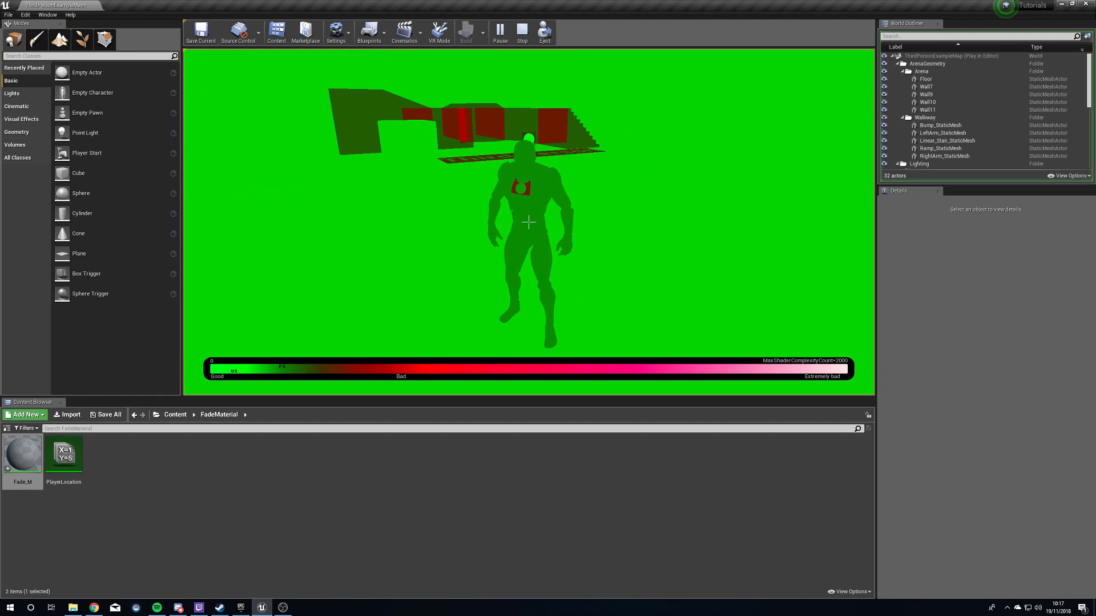
key(F3)
key(F3)
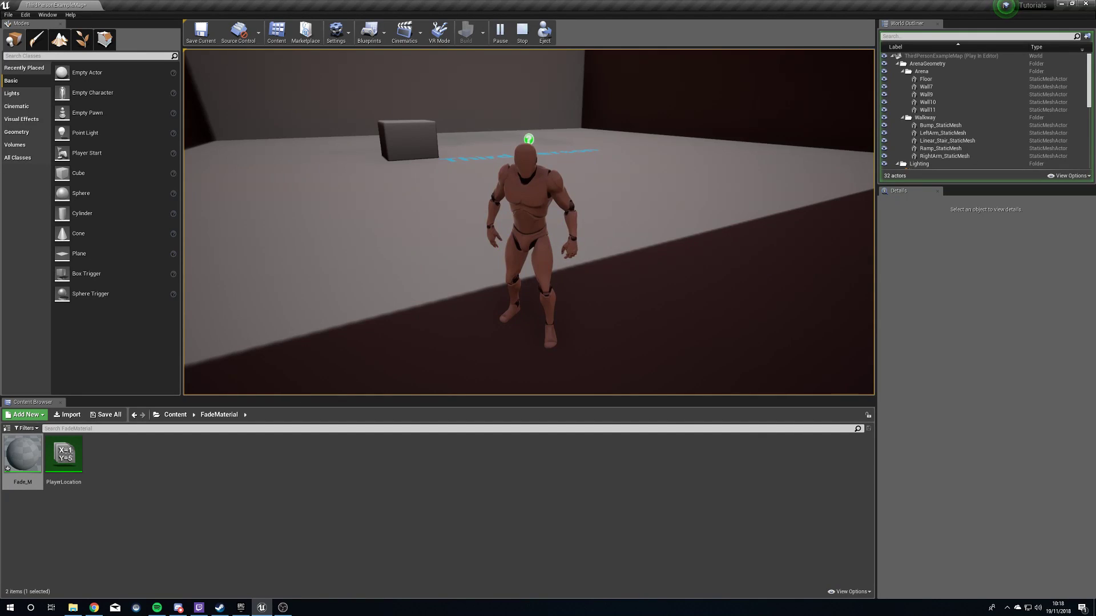
key(F5)
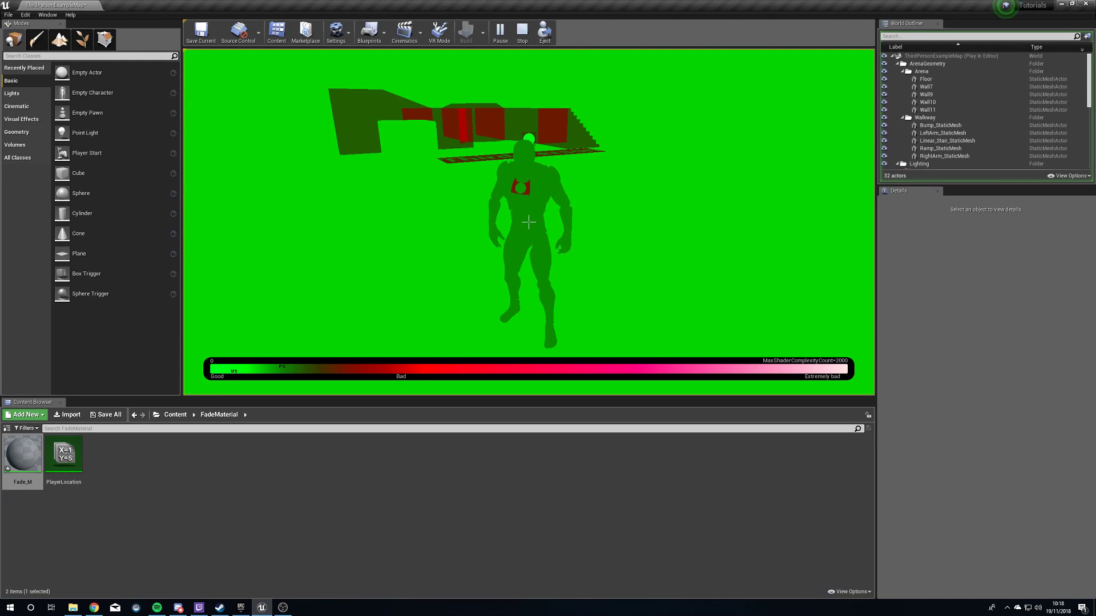
key(F3)
key(F5)
key(F3)
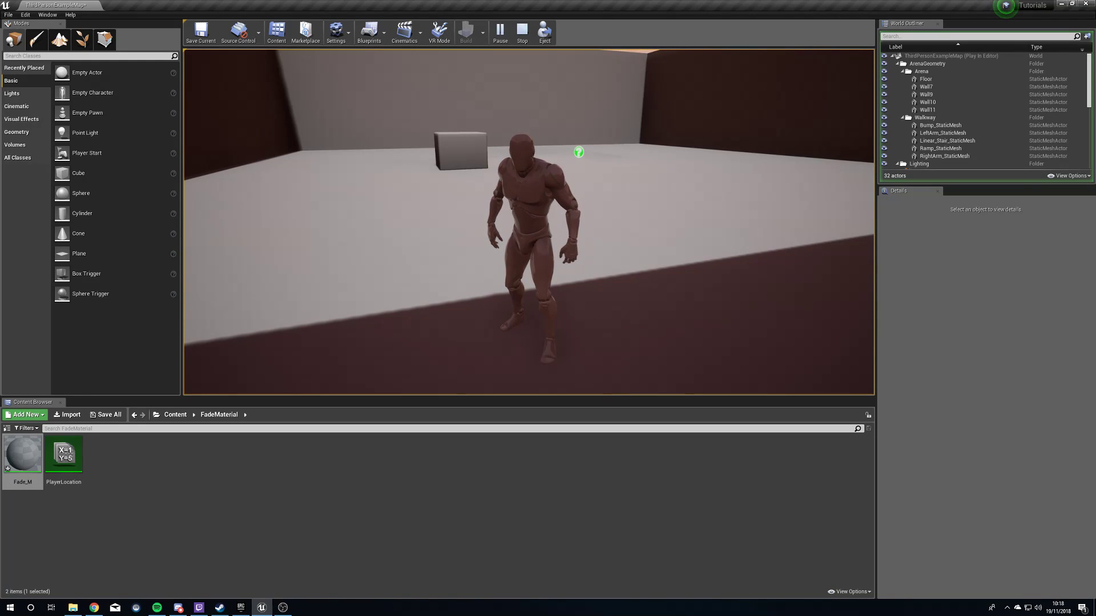
key(F5)
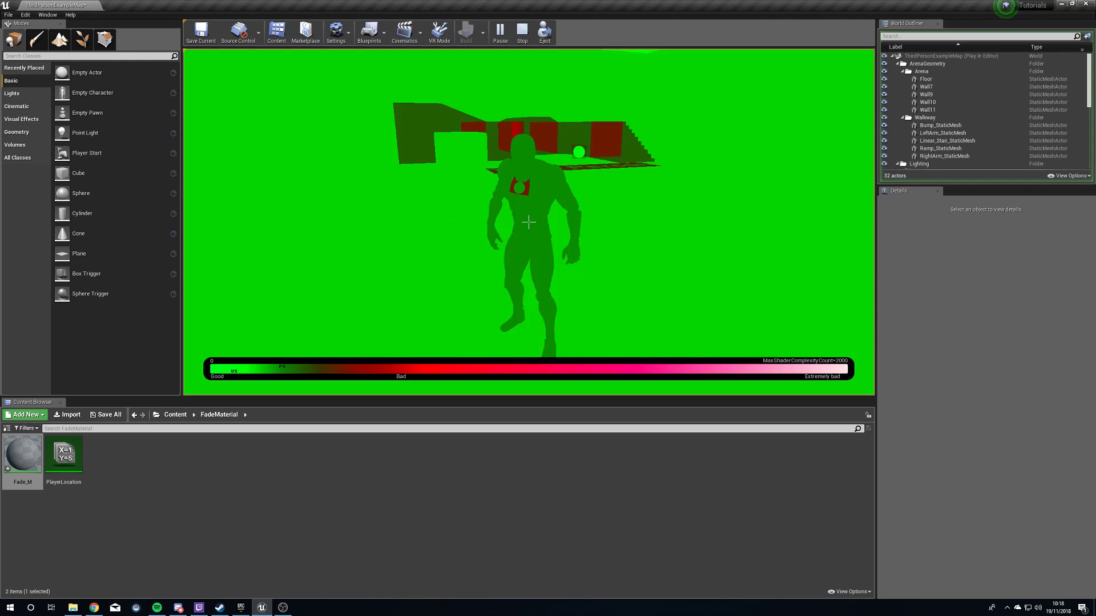
key(F3)
key(F5)
key(F3)
key(F5)
key(F3)
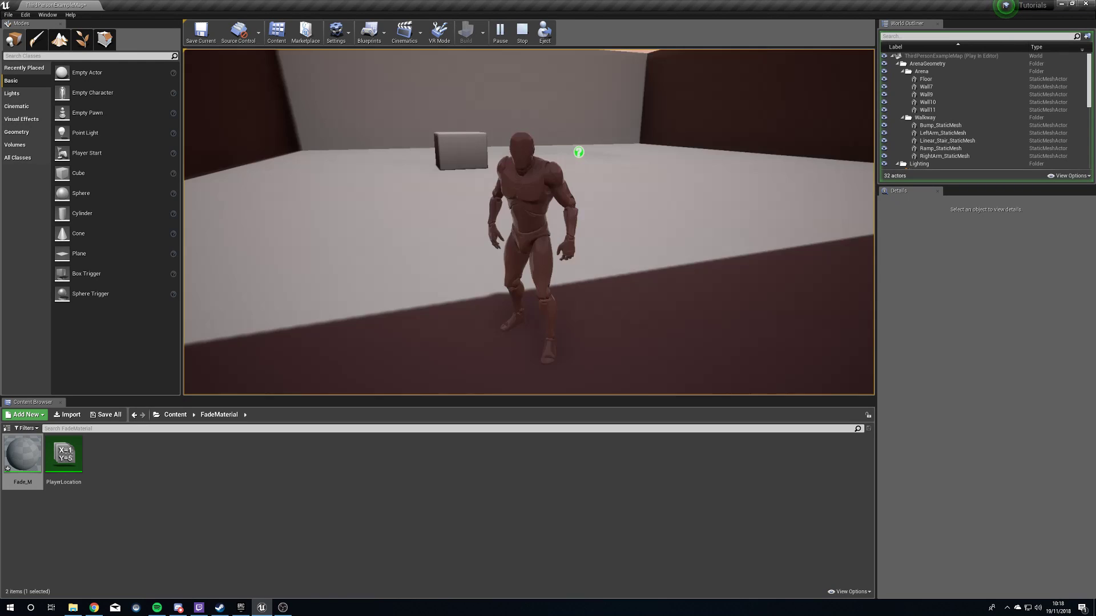
key(F5)
key(F3)
key(F5)
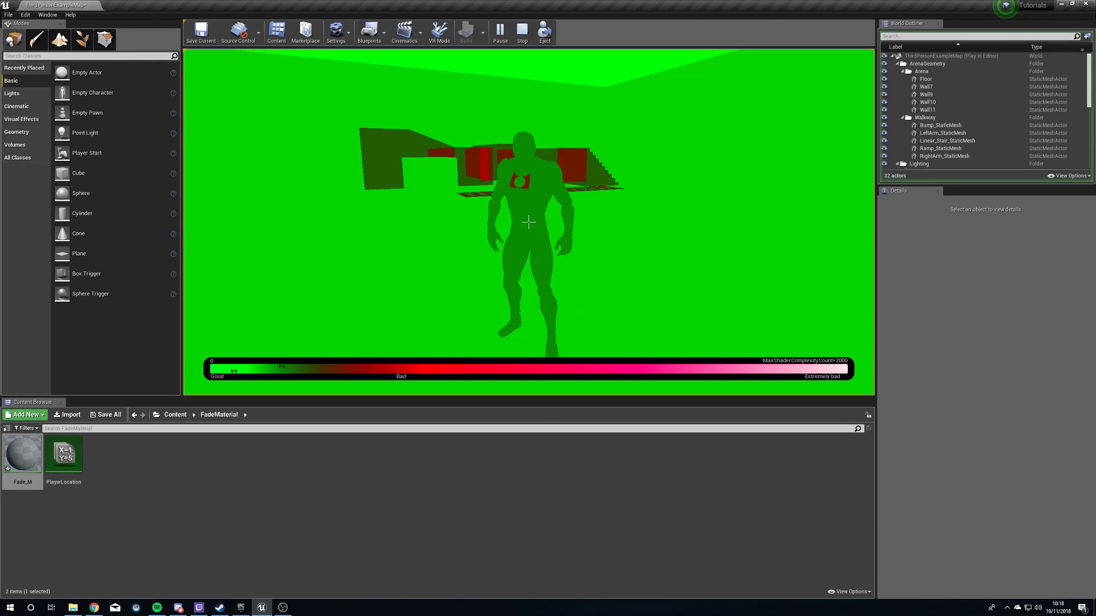
key(F3)
key(F5)
- Run the character toward the stairs in the Shader Complexity view to examine the walkway's shader cost up close
key(w)
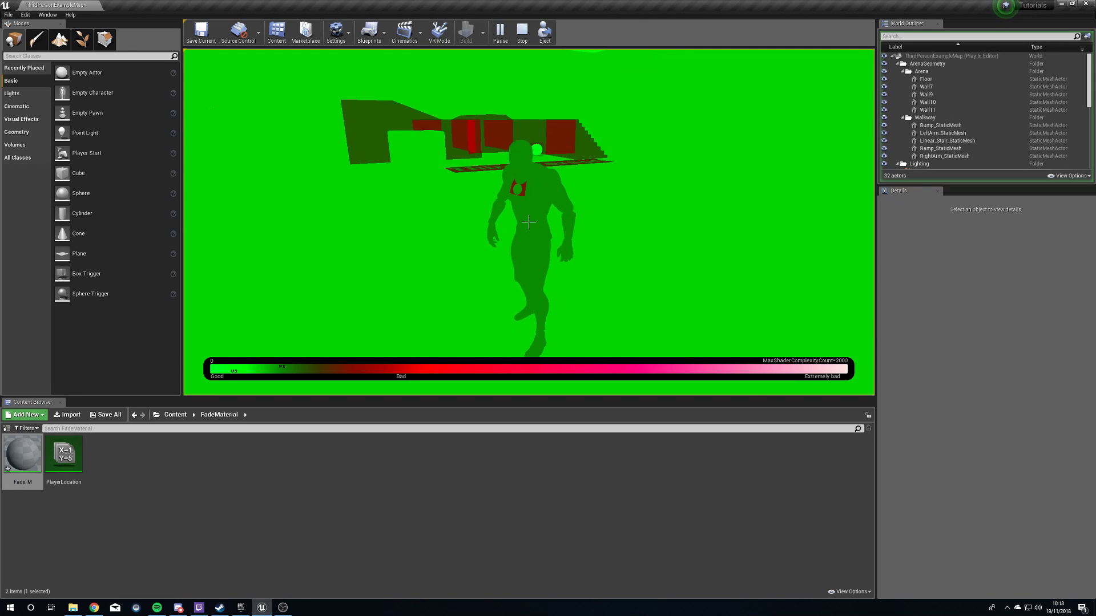
key(d)
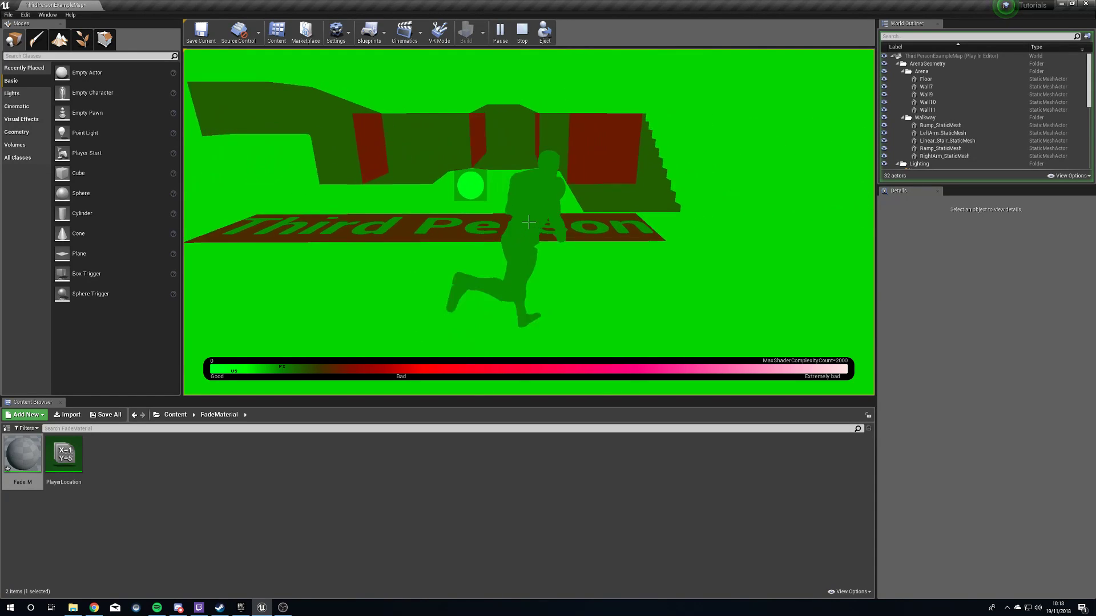
key(w)
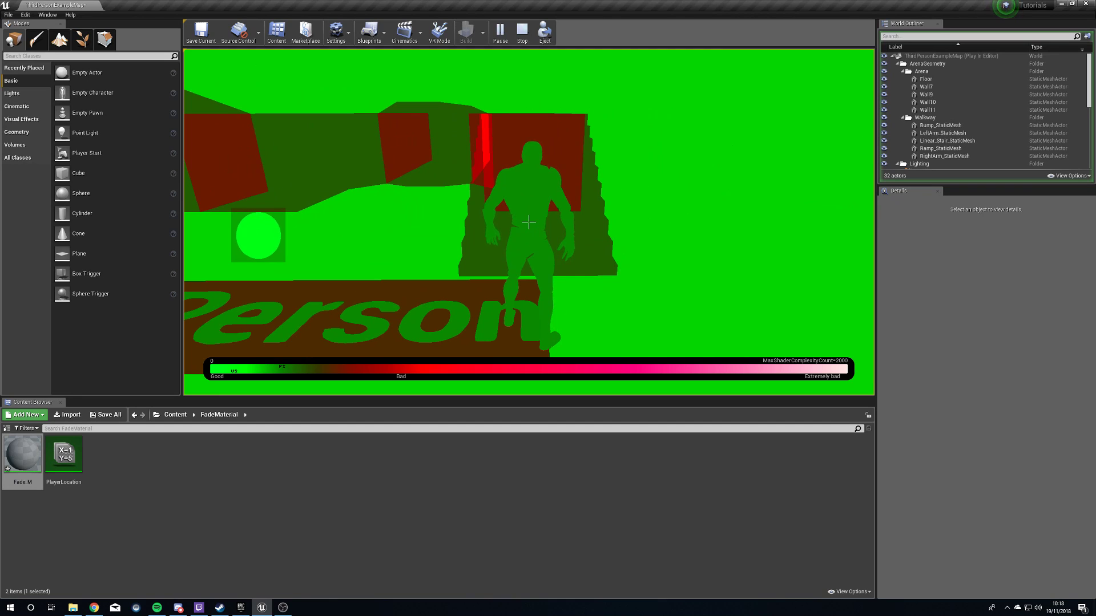
- Return to the Lit view, run the character around the stairs and walkway to examine the fade, and stop playing
key(F3)
key(w)
key(d)
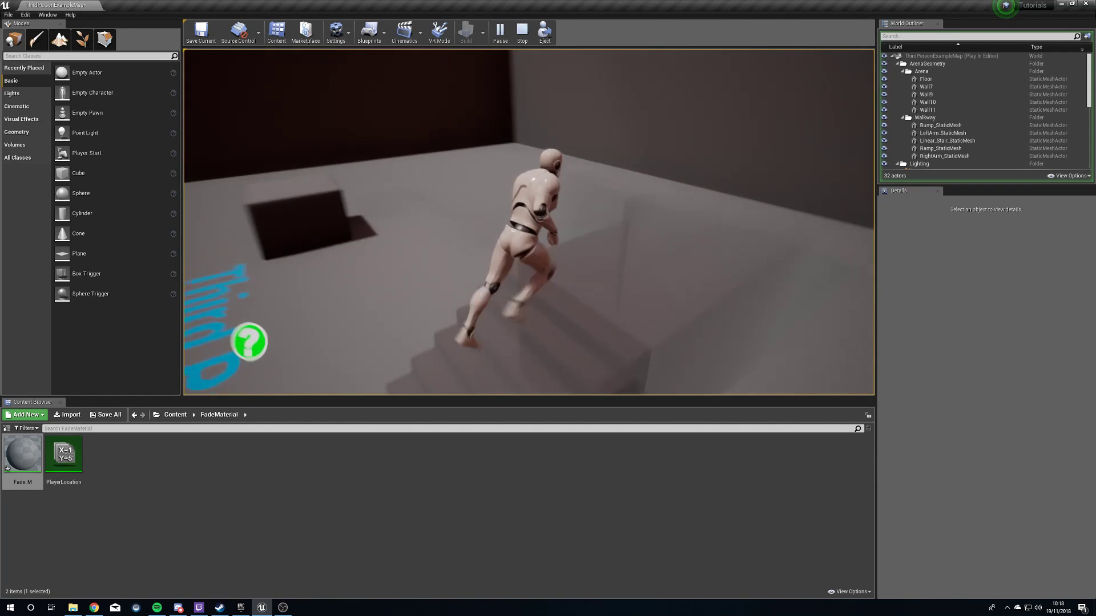
key(a)
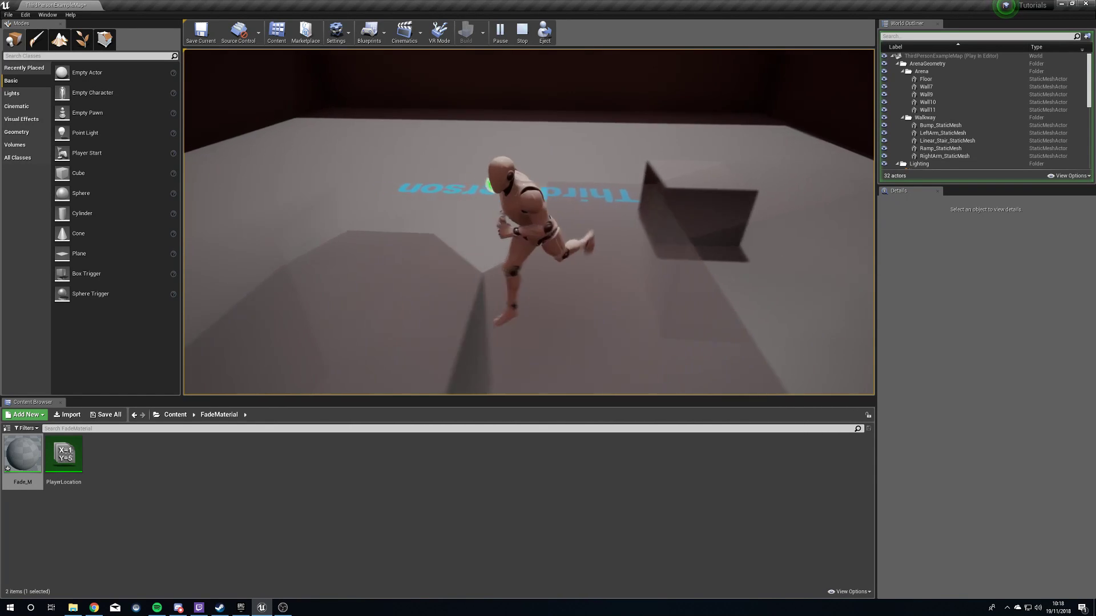
key(w)
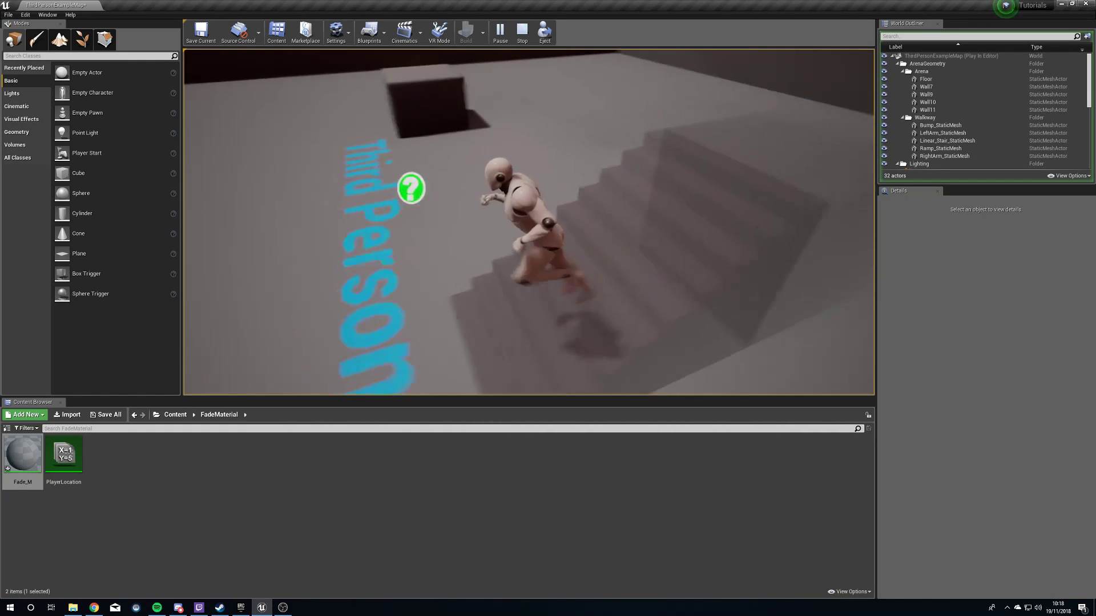
key(s)
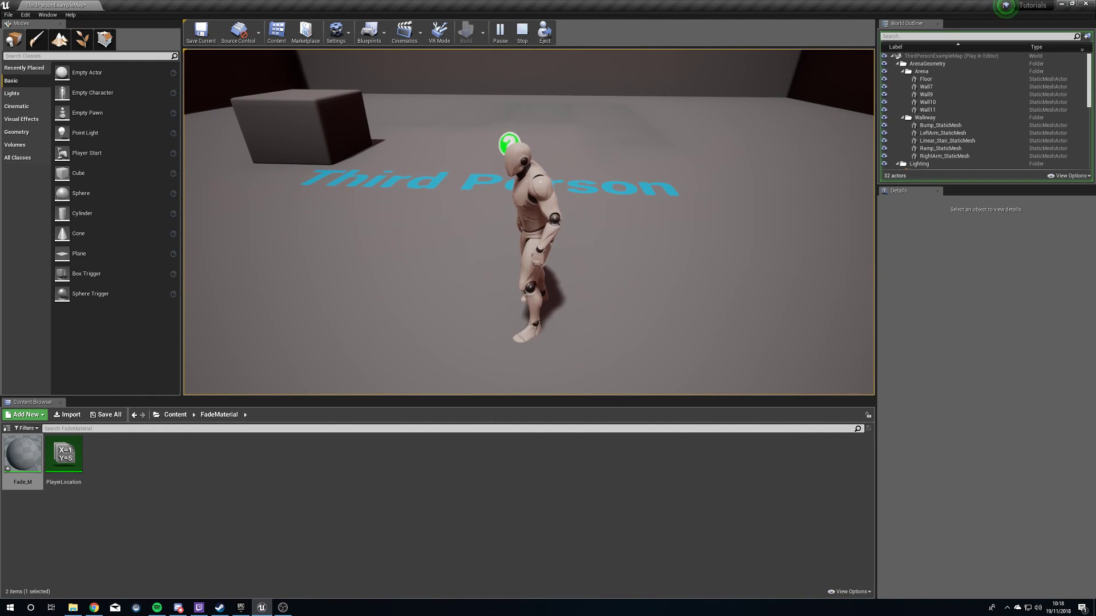
key(s)
key(w)
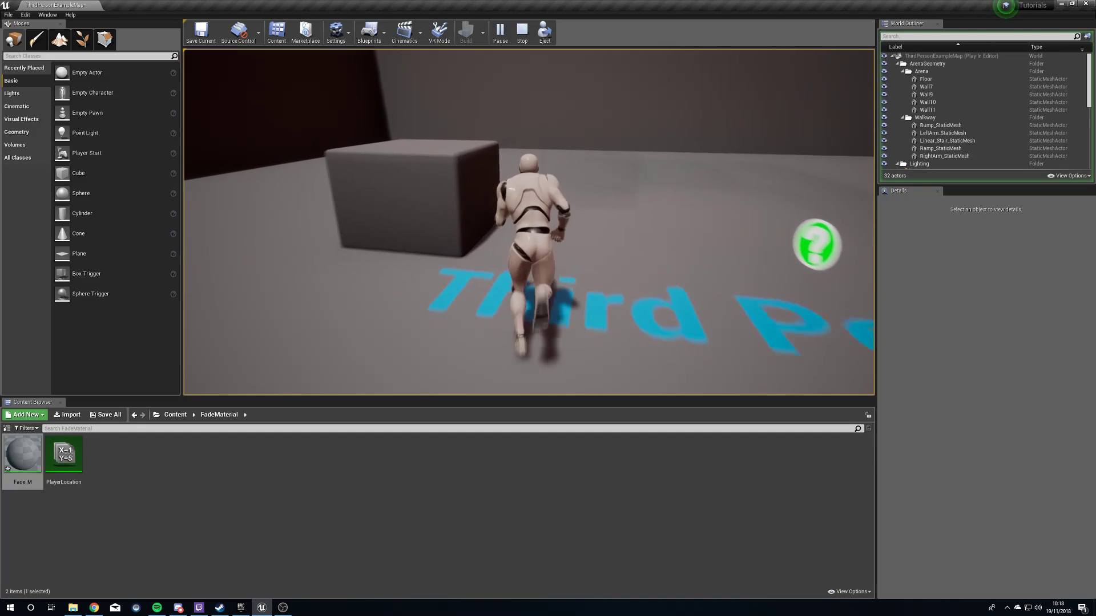
key(w)
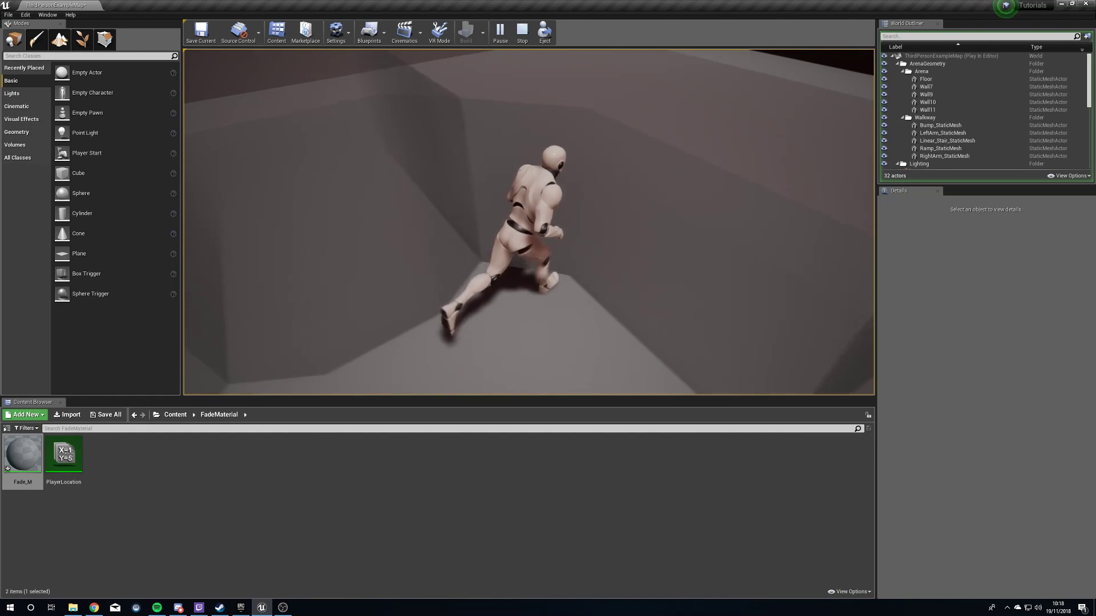
key(space)
key(d)
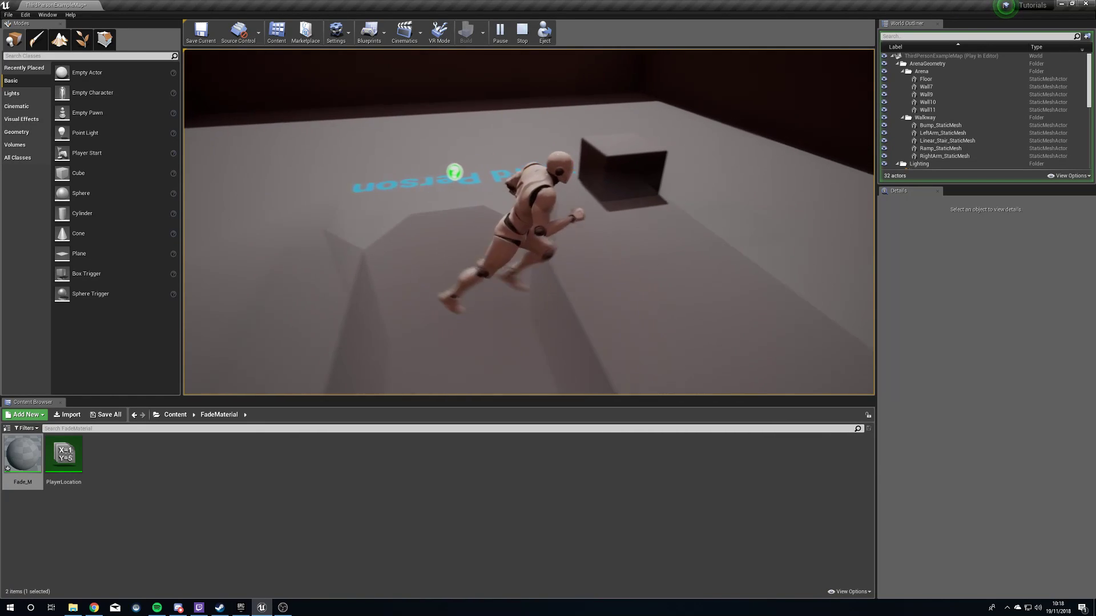
key(w)
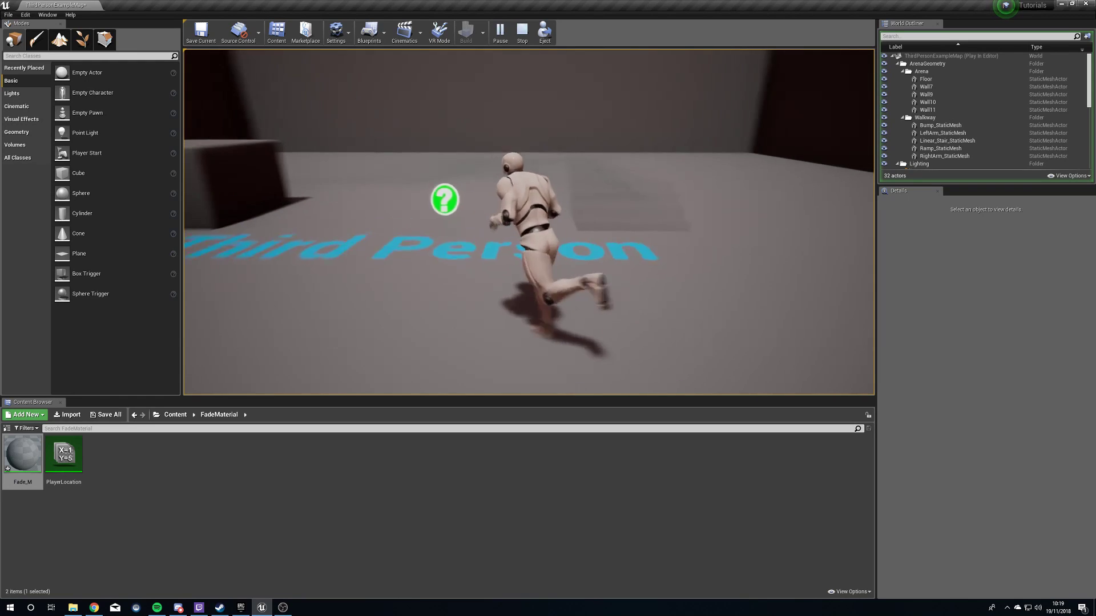
key(Escape)
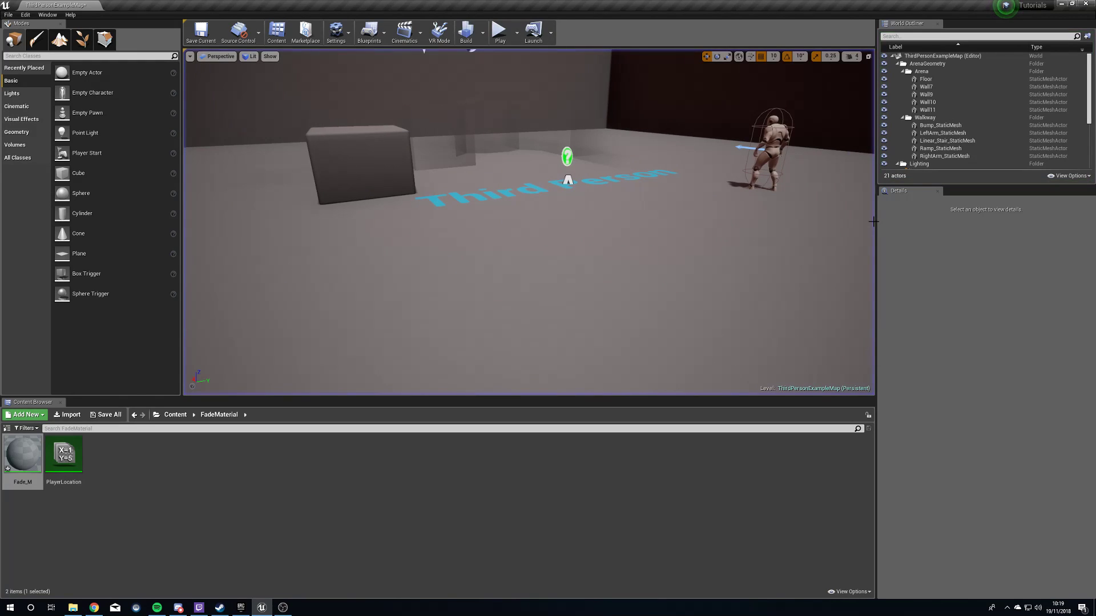